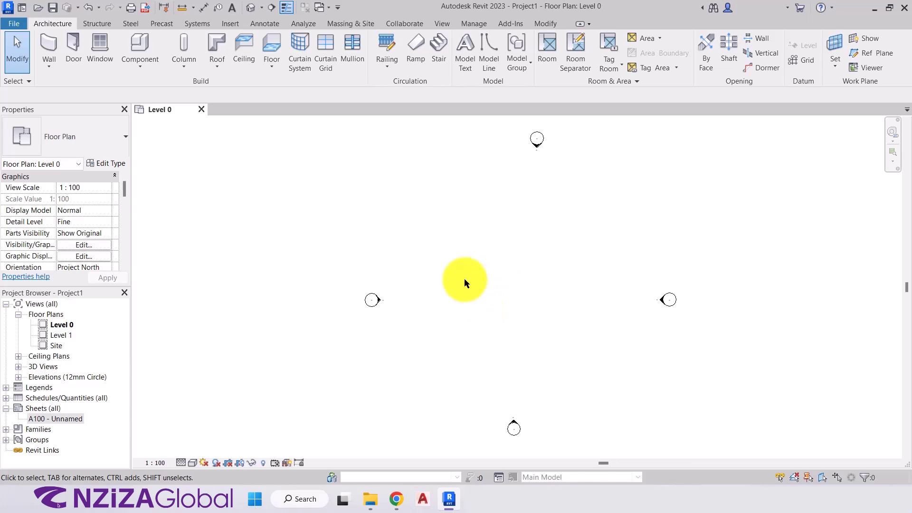
Step: Open Project Units from the Manage tab and keep the discipline set to Common
{"action": "left_click", "coordinate": [475, 23]}
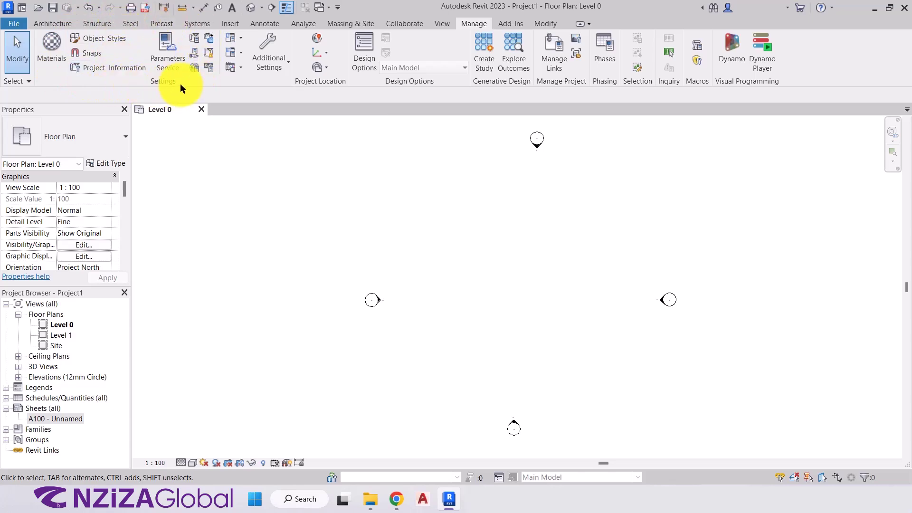
{"action": "left_click", "coordinate": [209, 69]}
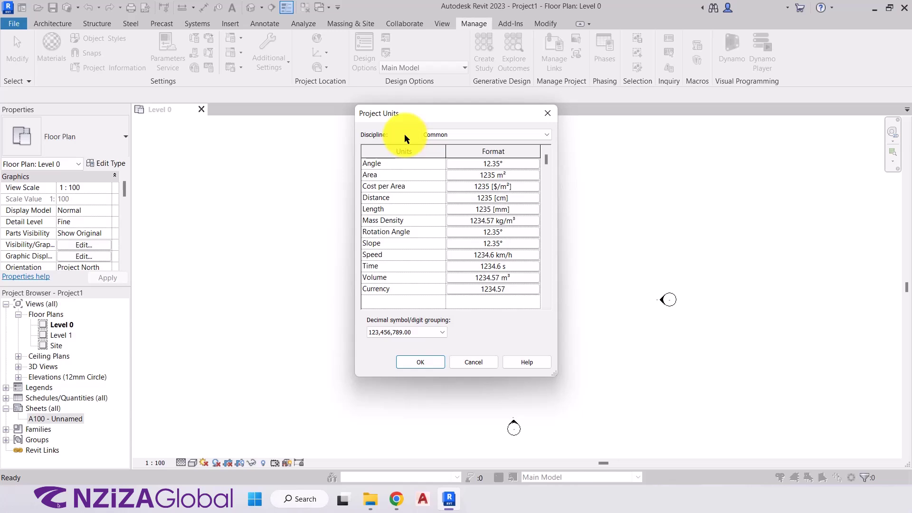
{"action": "left_click", "coordinate": [458, 134]}
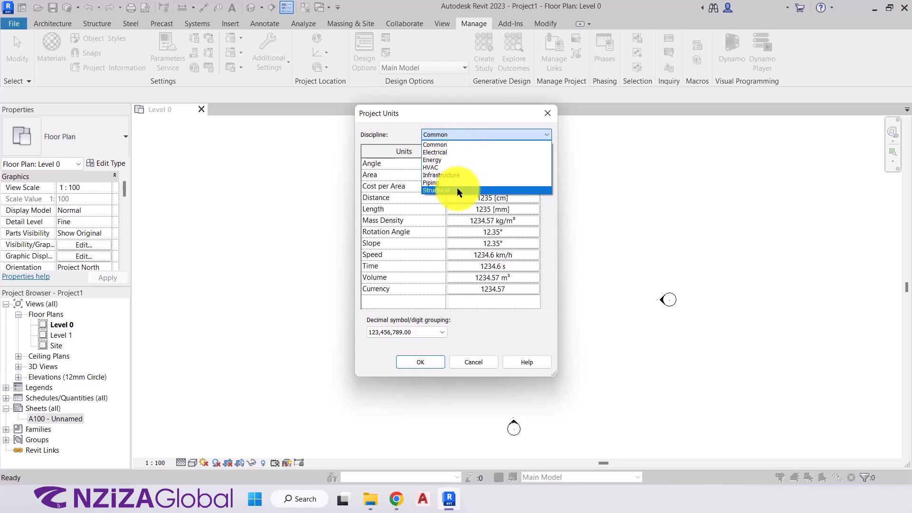
{"action": "left_click", "coordinate": [467, 143]}
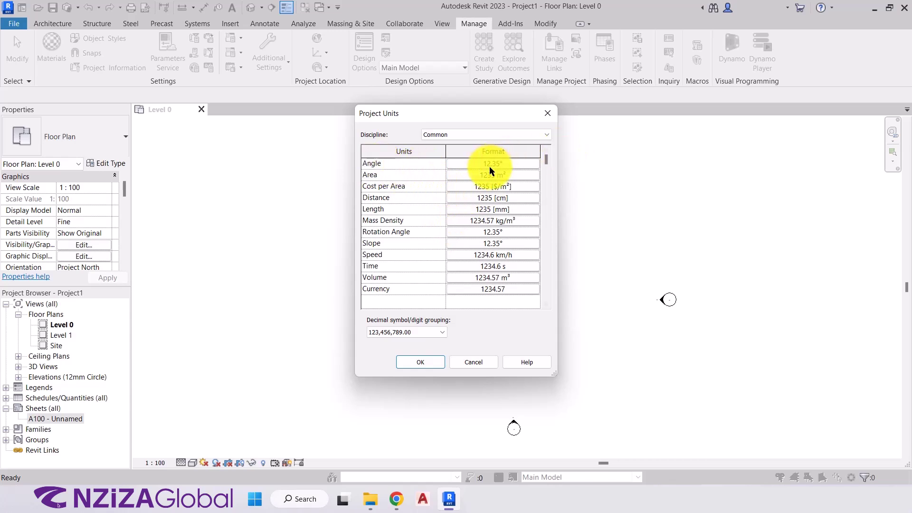
Step: Try the Gradians, Radians and degrees-minutes-seconds angle formats in turn
{"action": "left_click", "coordinate": [504, 164]}
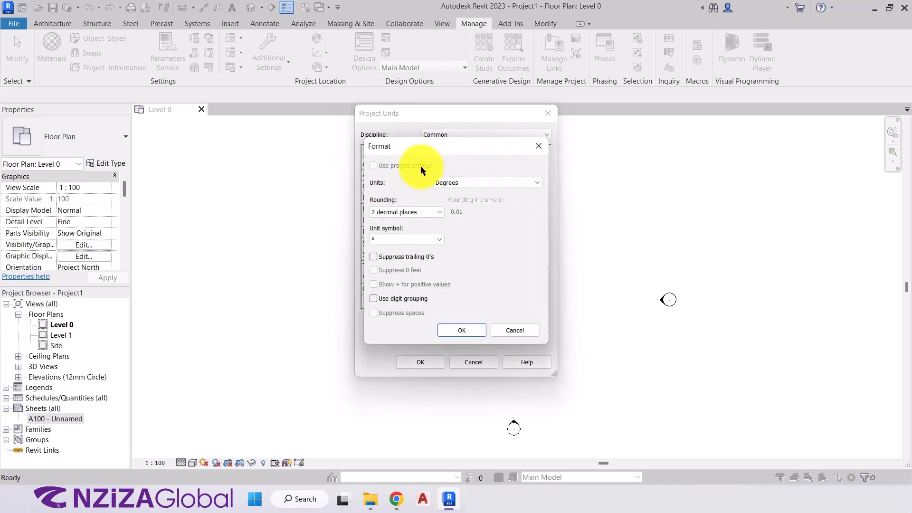
{"action": "left_click", "coordinate": [463, 187]}
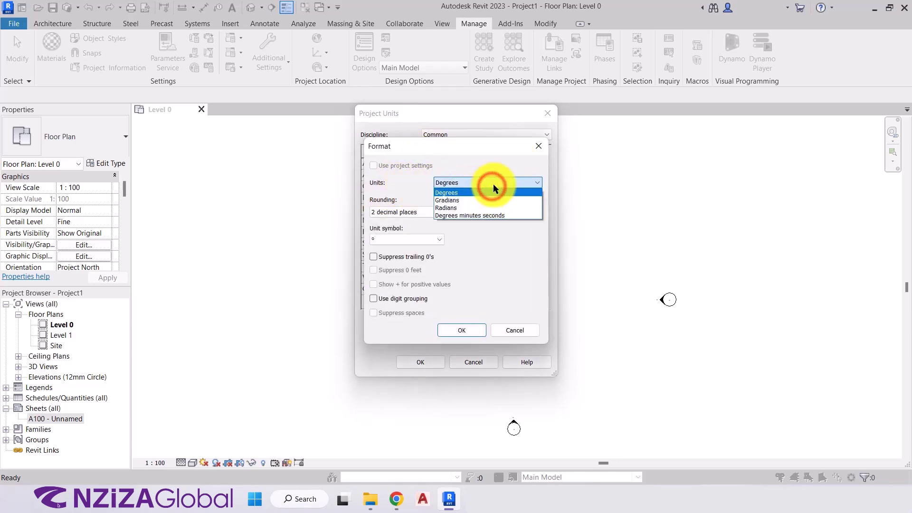
{"action": "left_click", "coordinate": [486, 198]}
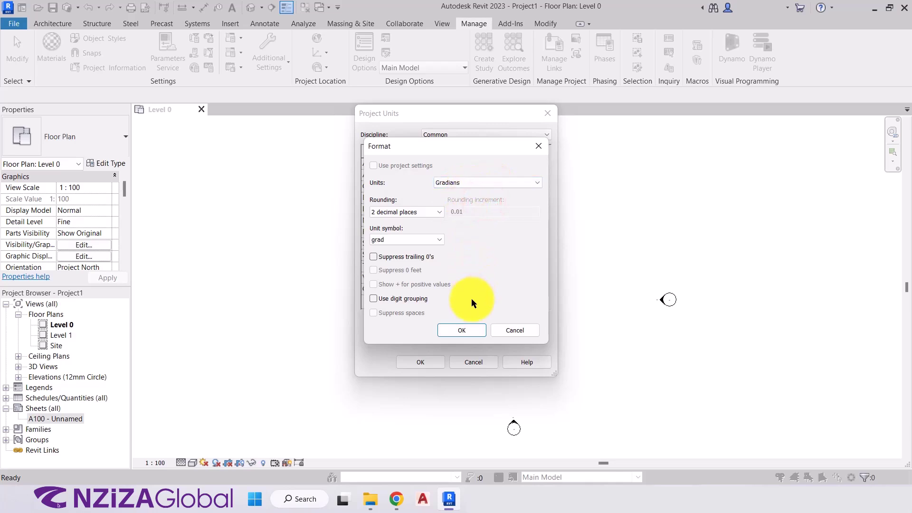
{"action": "left_click", "coordinate": [461, 329]}
{"action": "left_click", "coordinate": [493, 167]}
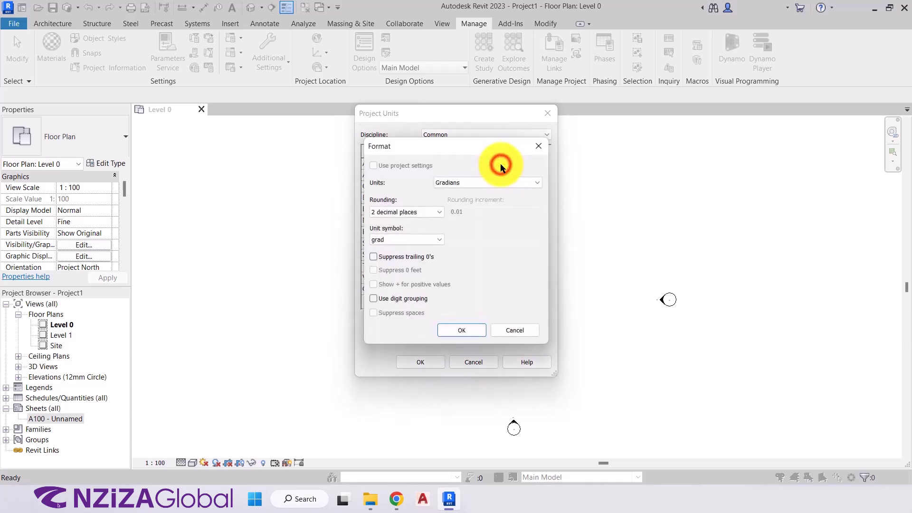
{"action": "left_click", "coordinate": [482, 183]}
{"action": "left_click", "coordinate": [473, 208]}
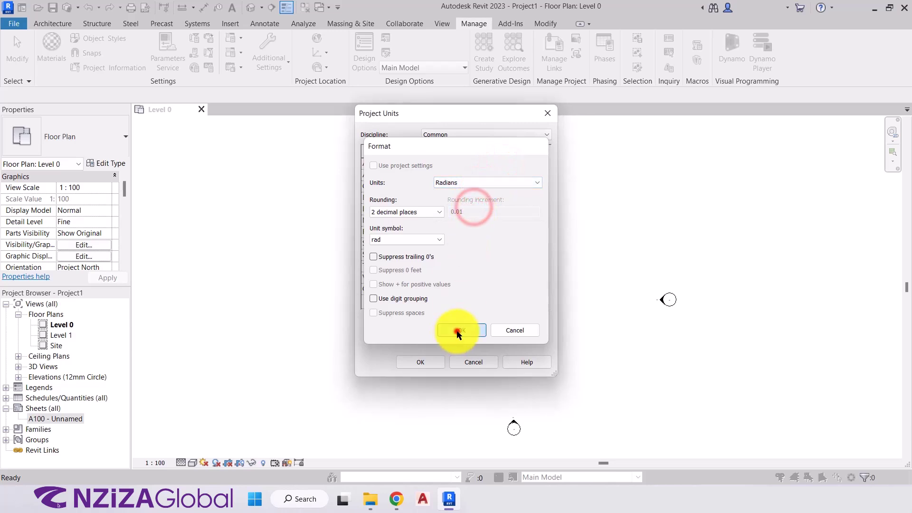
{"action": "left_click", "coordinate": [462, 330]}
{"action": "left_click", "coordinate": [487, 164]}
{"action": "left_click", "coordinate": [482, 182]}
{"action": "left_click", "coordinate": [475, 216]}
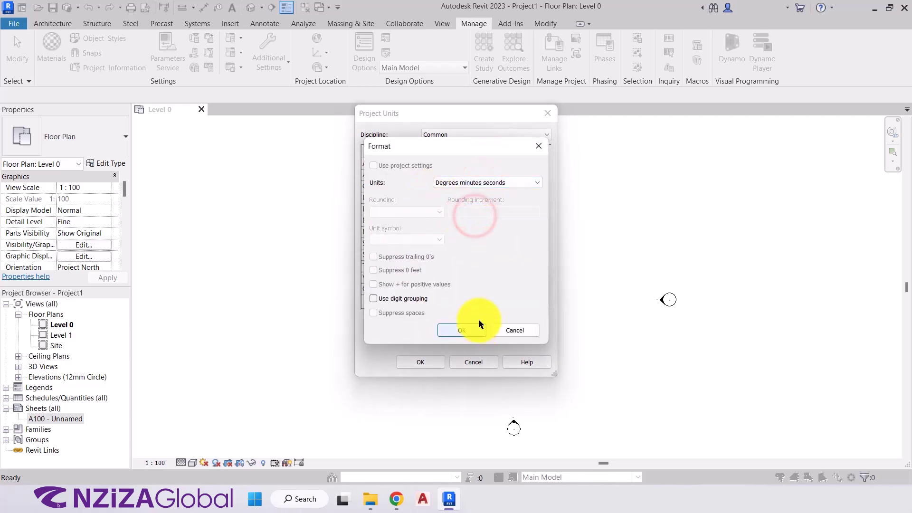
{"action": "left_click", "coordinate": [471, 328]}
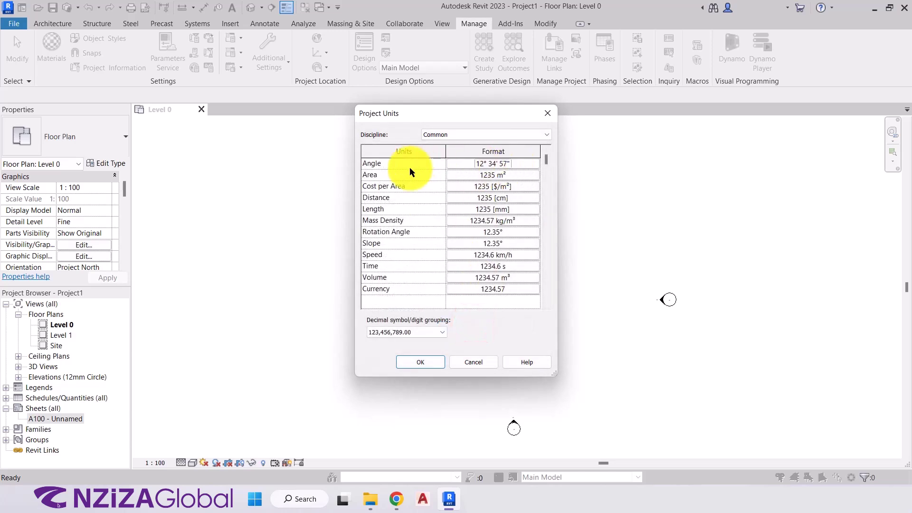
Step: Set the angle format back to Degrees with rounding at 0 decimal places
{"action": "left_click", "coordinate": [467, 163]}
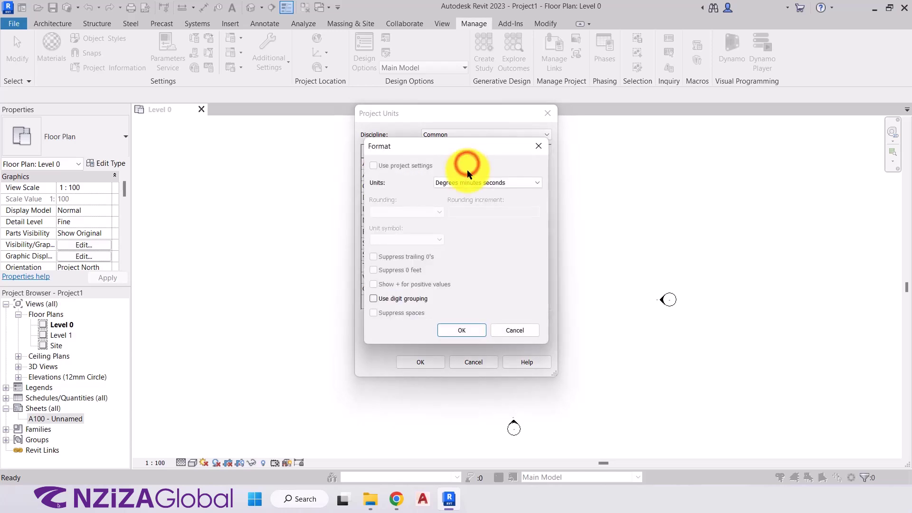
{"action": "left_click", "coordinate": [467, 181]}
{"action": "left_click", "coordinate": [467, 193]}
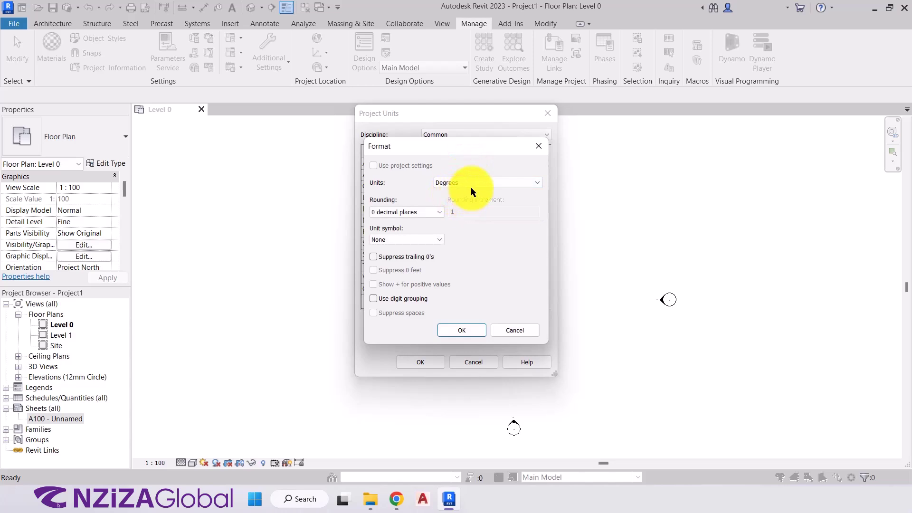
{"action": "left_click", "coordinate": [420, 216]}
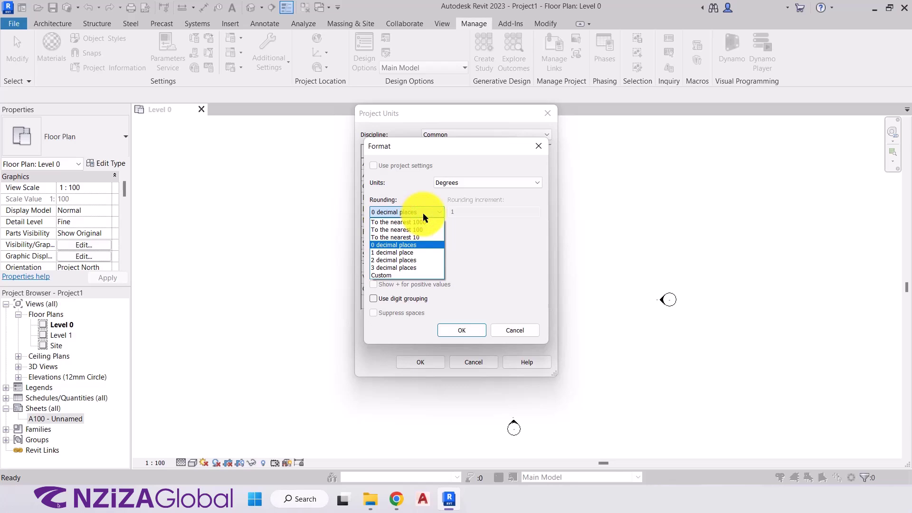
{"action": "left_click", "coordinate": [424, 212]}
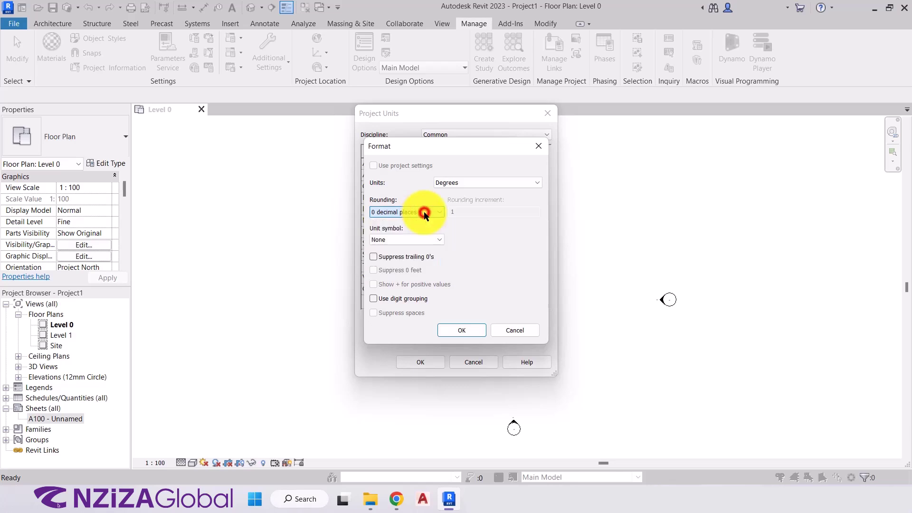
Step: Confirm the whole-degree angle format so Angle shows 12 [°], and apply Project Units
{"action": "left_click", "coordinate": [457, 330]}
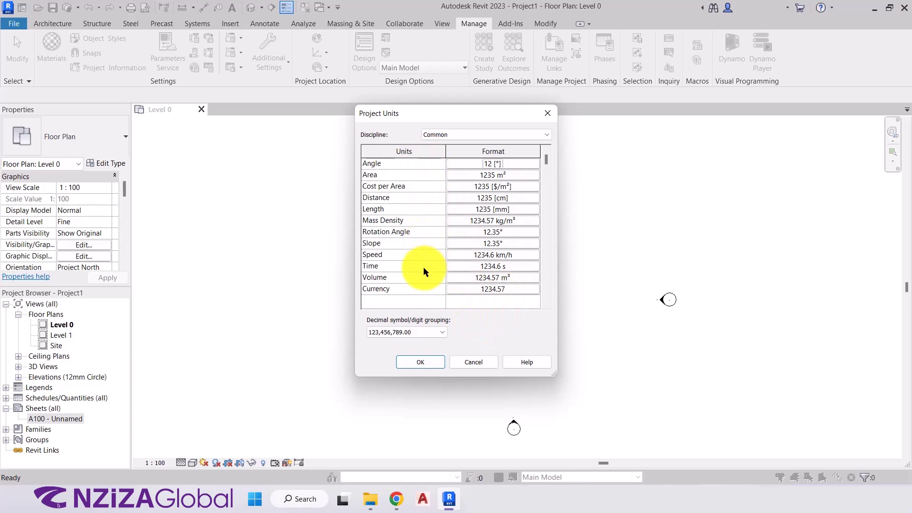
{"action": "left_click", "coordinate": [477, 334]}
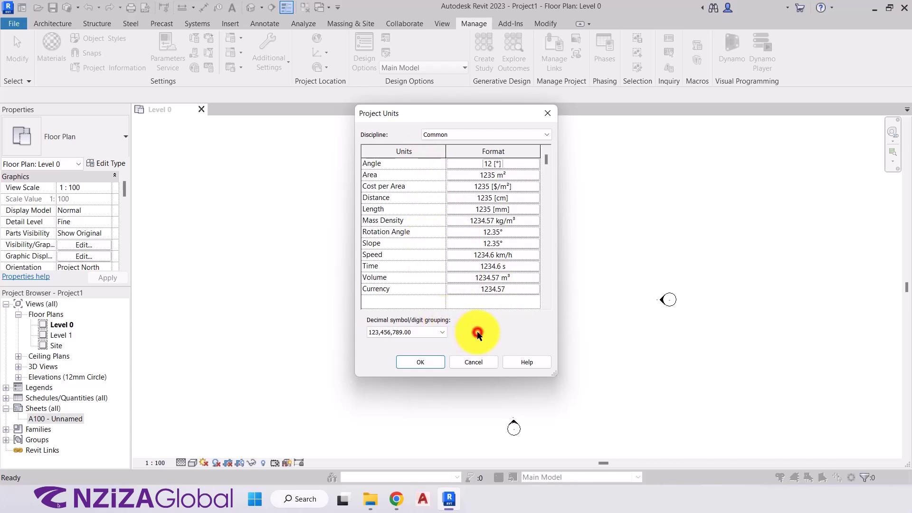
{"action": "left_click", "coordinate": [430, 362]}
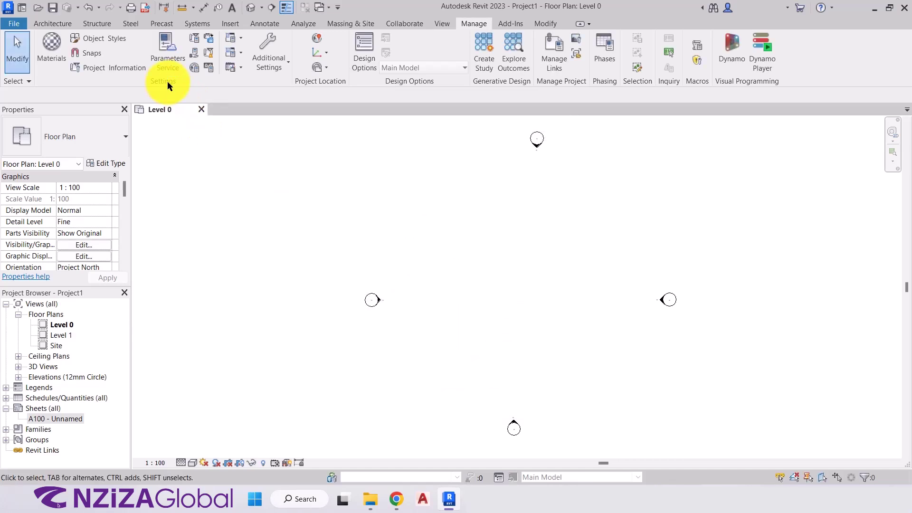
Step: In Project Information, enter Organization Name S15 Studio, description Architect, and the author's initials
{"action": "left_click", "coordinate": [95, 69]}
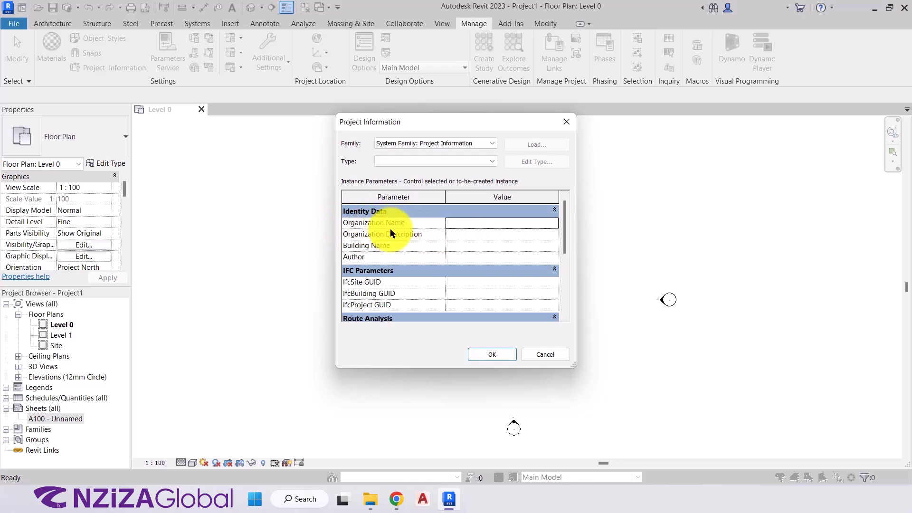
{"action": "left_click", "coordinate": [467, 222]}
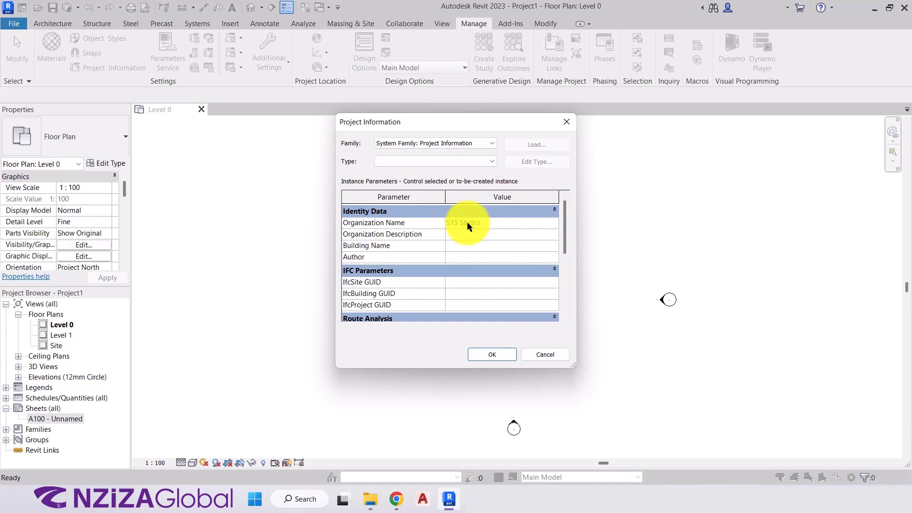
{"action": "left_click", "coordinate": [492, 235]}
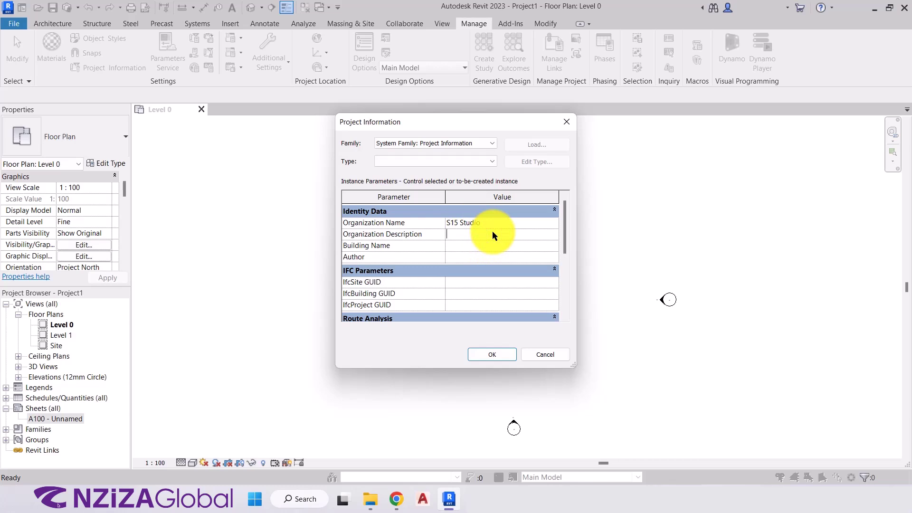
{"action": "type", "text": "Archit"}
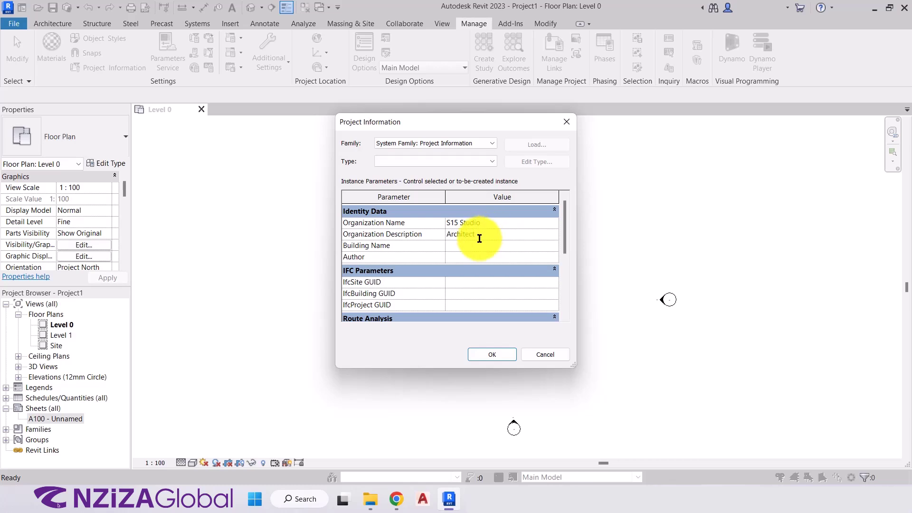
{"action": "type", "text": "ect"}
{"action": "left_click", "coordinate": [481, 244]}
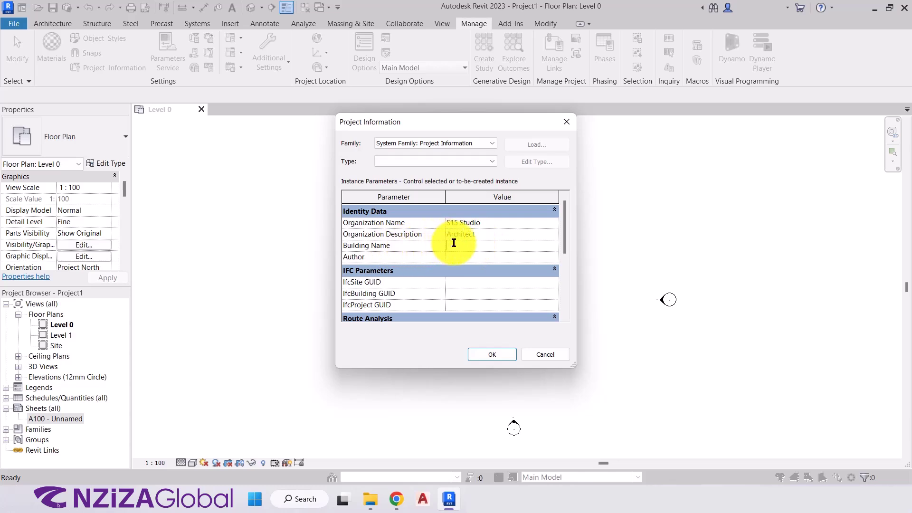
{"action": "left_click", "coordinate": [458, 257]}
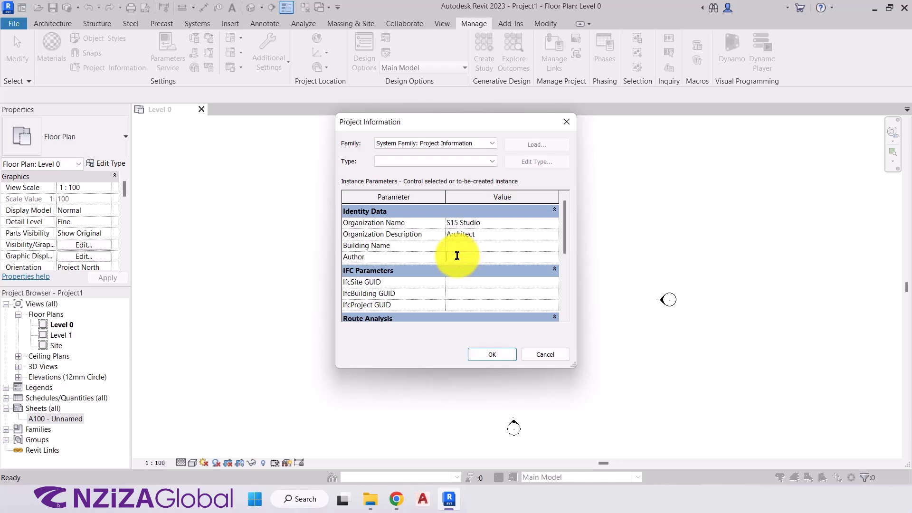
{"action": "type", "text": "SF"}
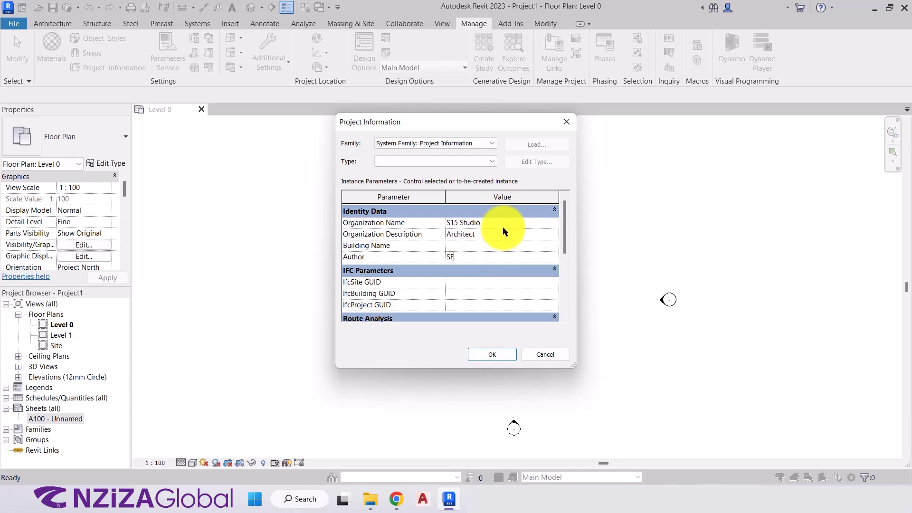
{"action": "scroll", "coordinate": [513, 238], "scroll_direction": "down", "scroll_amount": 1}
Step: Enlarge the Project Information dialog and step through the Issue Date to Project Number fields
{"action": "left_click_drag", "start_coordinate": [564, 245], "coordinate": [563, 250]}
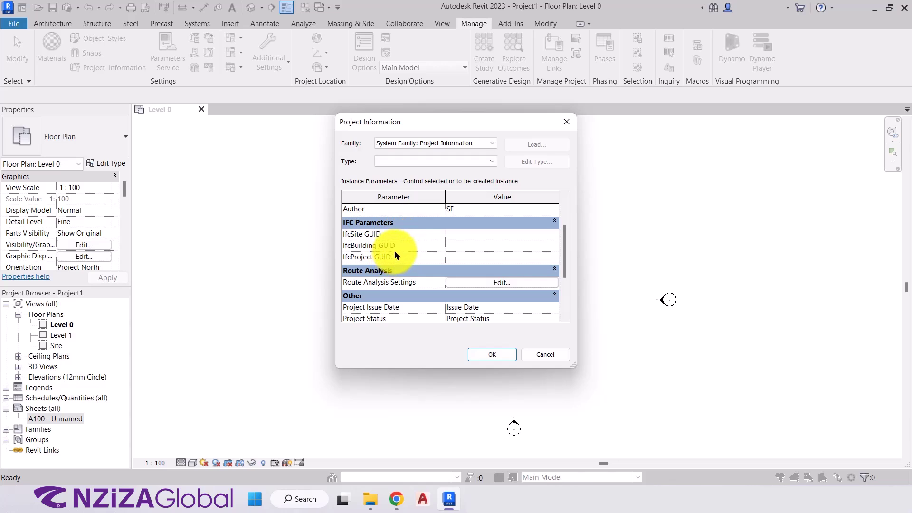
{"action": "left_click_drag", "start_coordinate": [565, 246], "coordinate": [562, 266]}
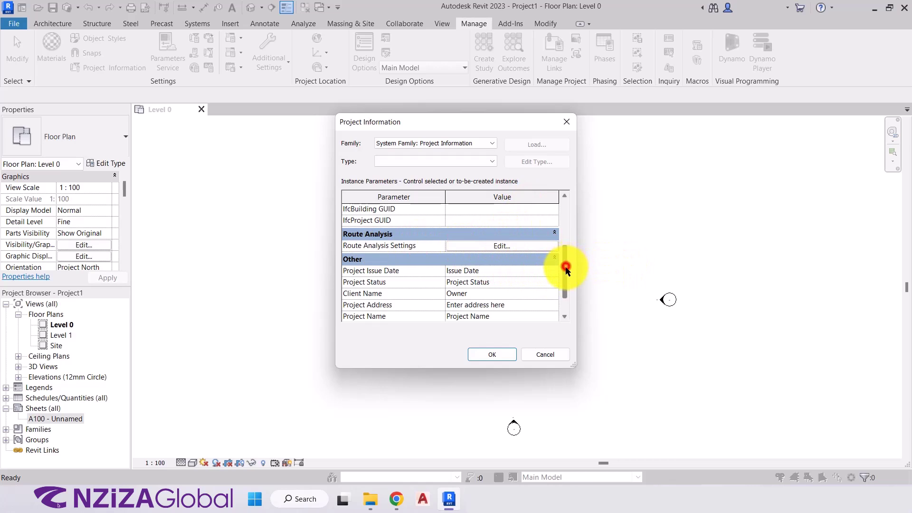
{"action": "left_click_drag", "start_coordinate": [568, 260], "coordinate": [565, 281]}
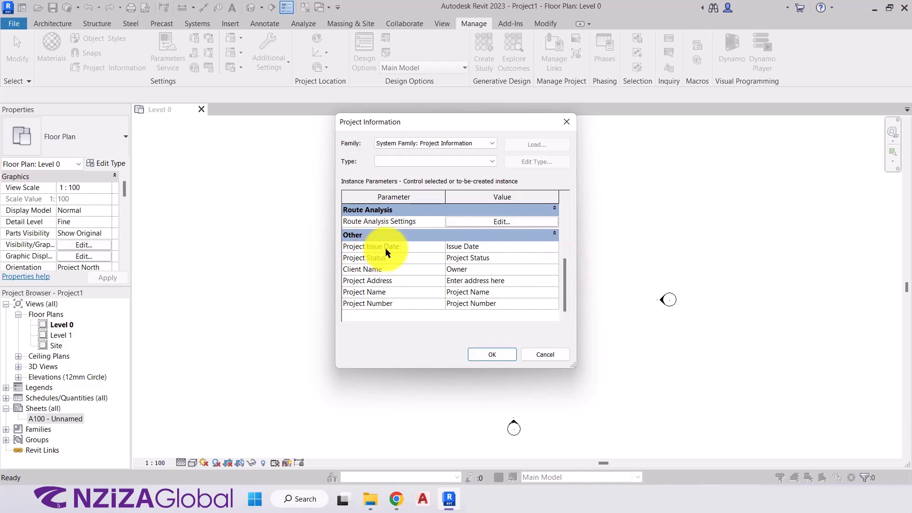
{"action": "left_click", "coordinate": [489, 246]}
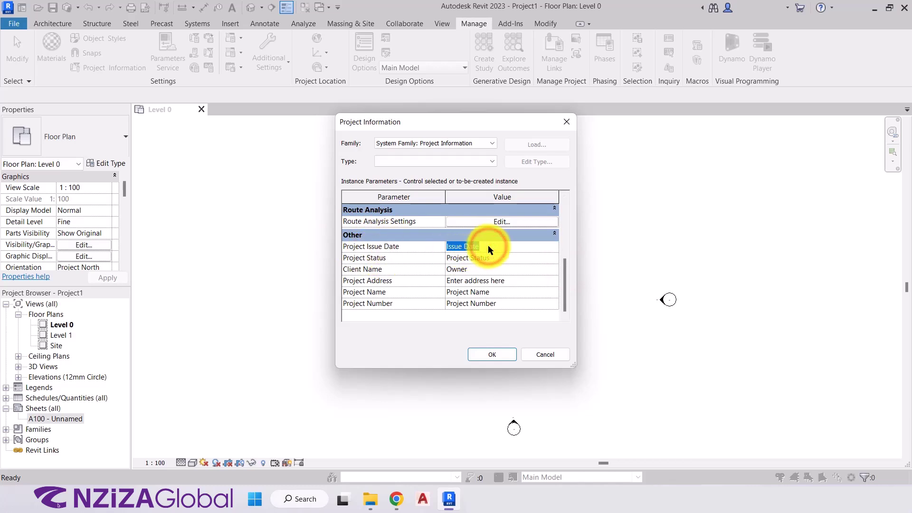
{"action": "left_click", "coordinate": [359, 262]}
{"action": "left_click", "coordinate": [470, 259]}
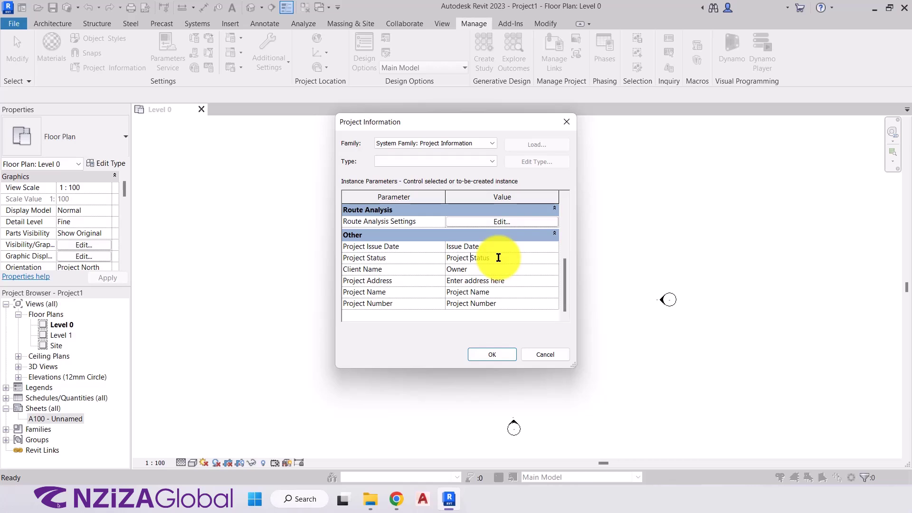
{"action": "left_click", "coordinate": [417, 269]}
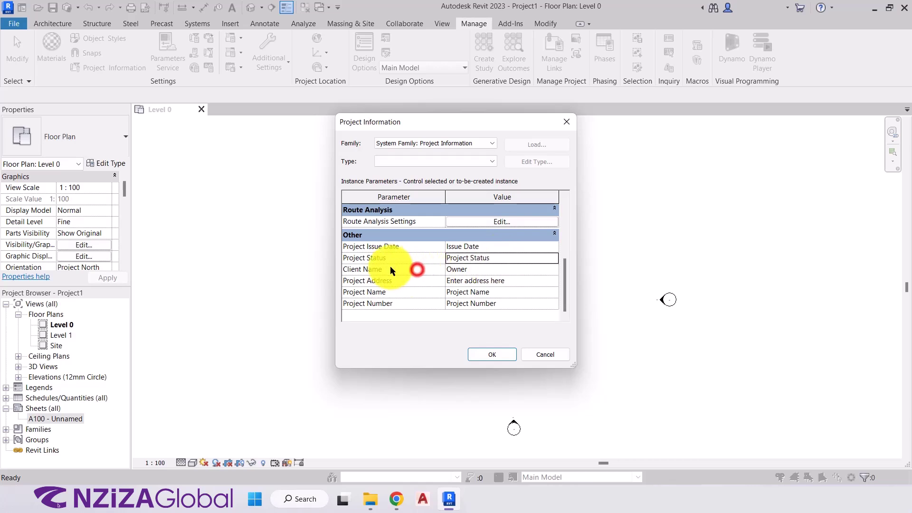
{"action": "left_click", "coordinate": [469, 268]}
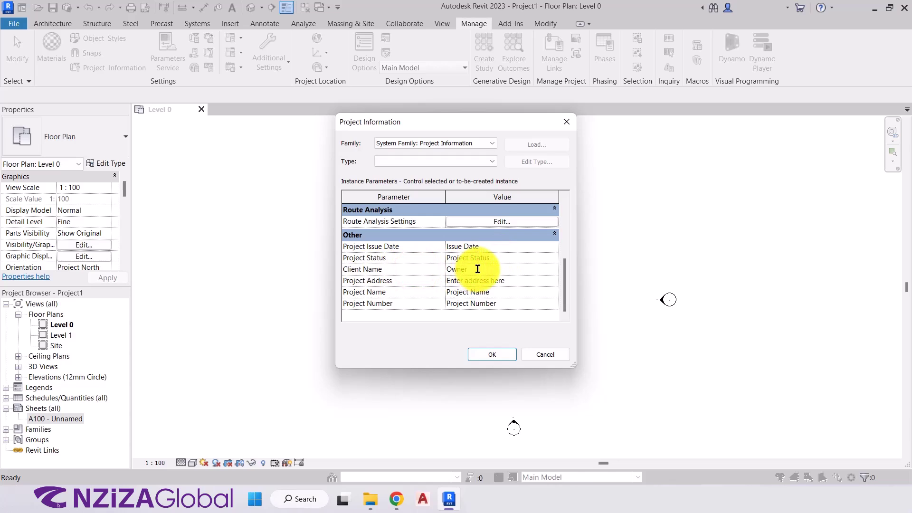
{"action": "left_click", "coordinate": [506, 280]}
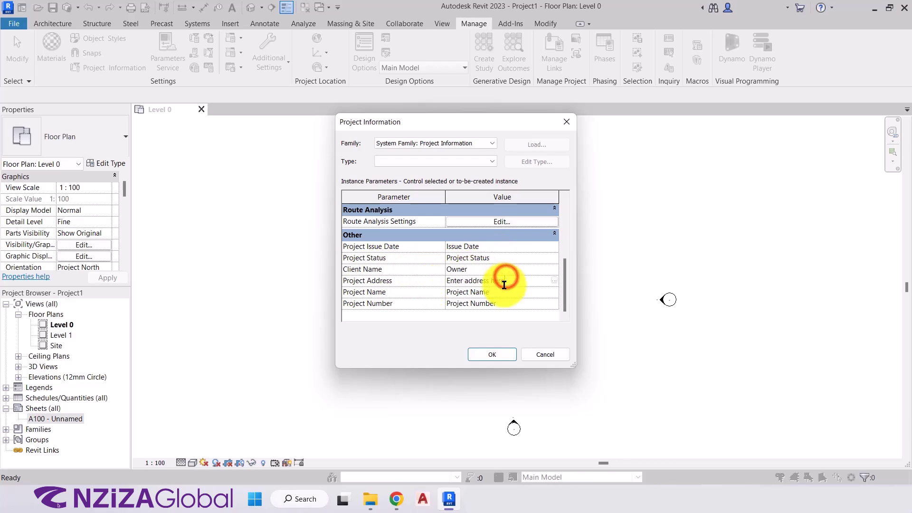
{"action": "left_click", "coordinate": [507, 291]}
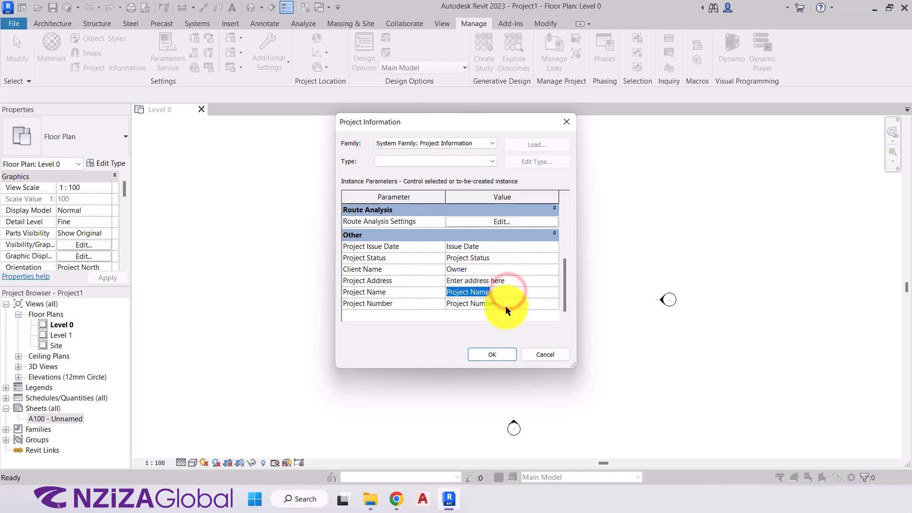
{"action": "left_click", "coordinate": [506, 304]}
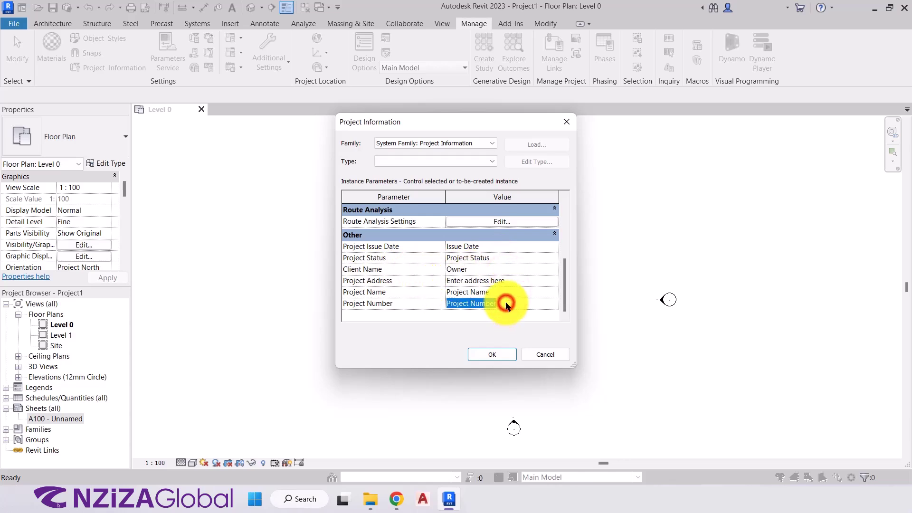
Step: Enter Issue Date 01/01/23, Status Preplanning, Client Name Client new, and a placeholder address
{"action": "left_click", "coordinate": [493, 245]}
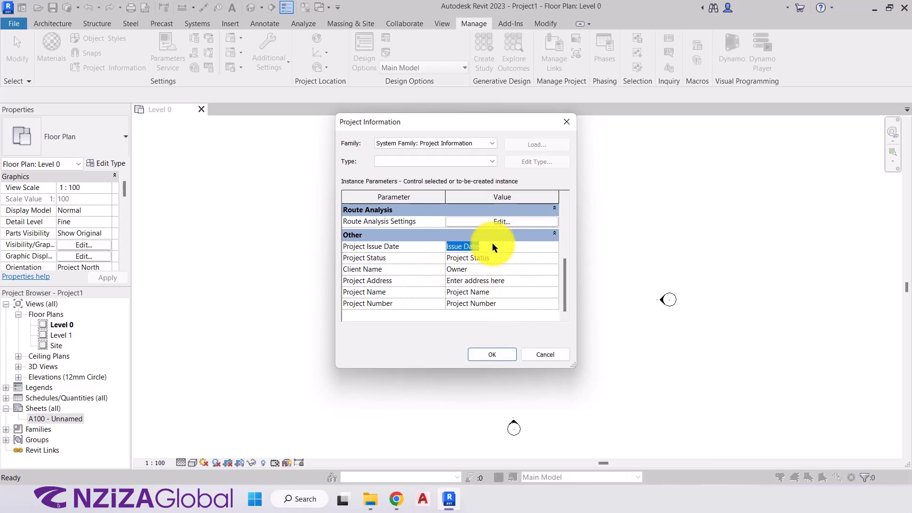
{"action": "type", "text": "01/01/23"}
{"action": "left_click", "coordinate": [527, 257]}
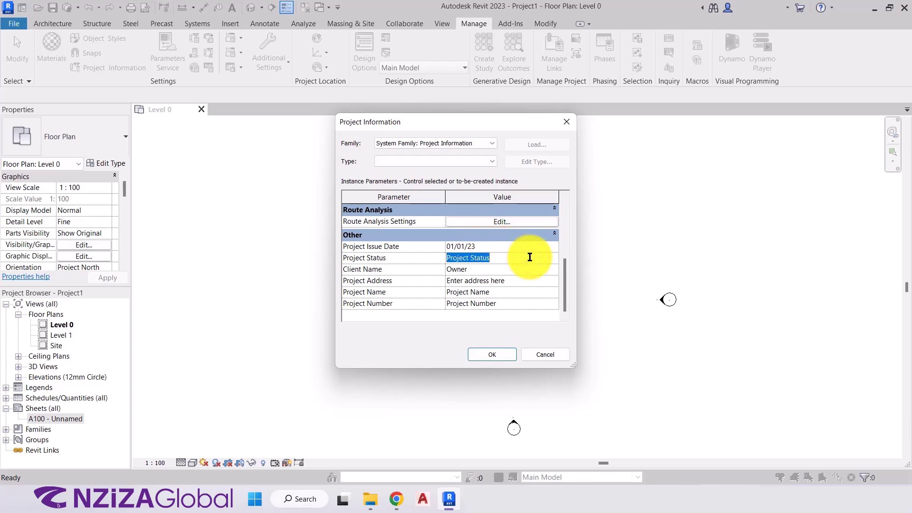
{"action": "type", "text": "Preplanning"}
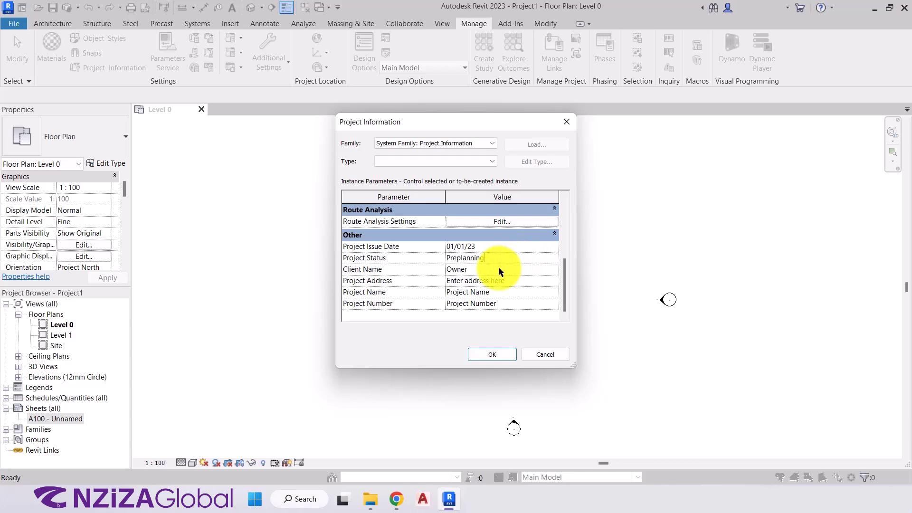
{"action": "left_click", "coordinate": [497, 270]}
{"action": "type", "text": "Client new"}
{"action": "left_click", "coordinate": [500, 281]}
{"action": "type", "text": "Enter address here"}
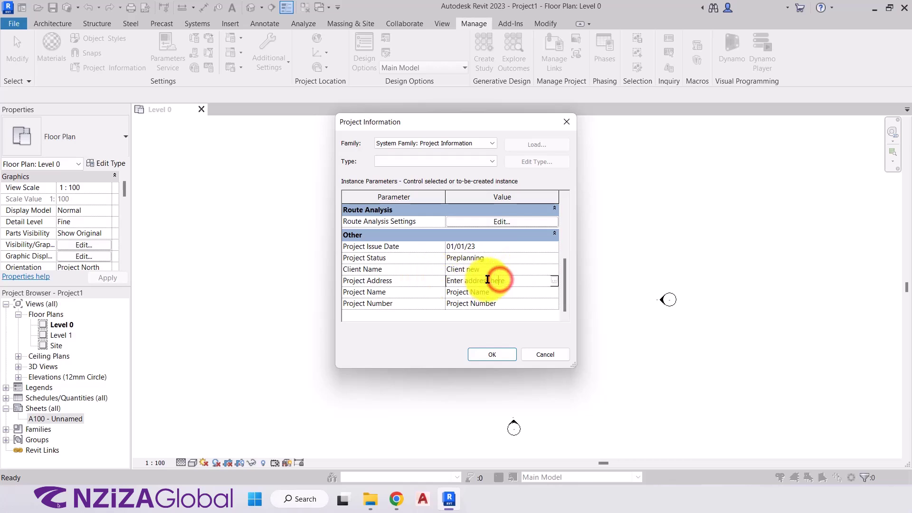
Step: Enter the two-line project address in the multi-line address editor
{"action": "left_click", "coordinate": [554, 281]}
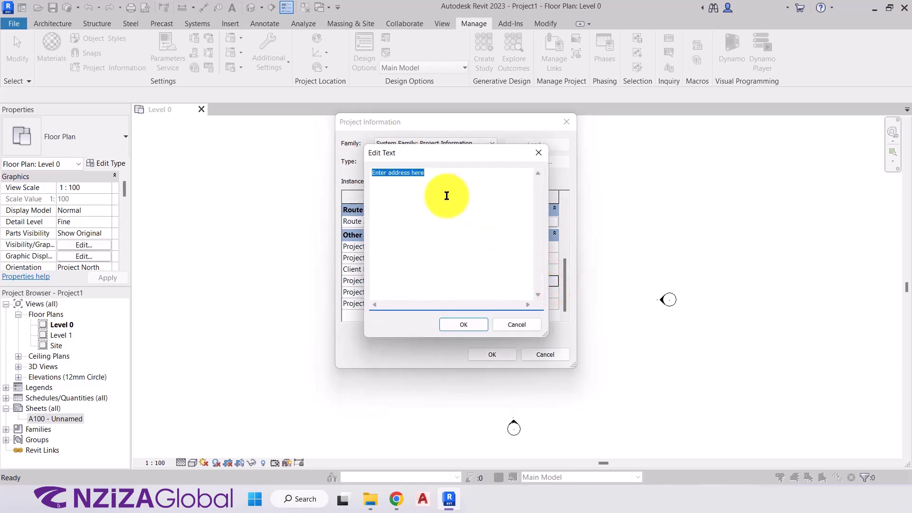
{"action": "type", "text": "123 street,"}
{"action": "key", "text": "Return"}
{"action": "type", "text": "Londoin"}
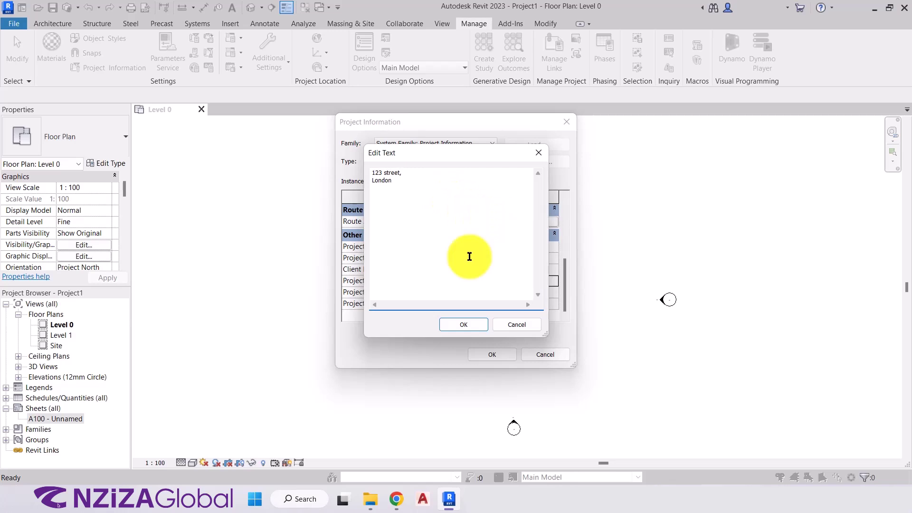
{"action": "left_click", "coordinate": [446, 325]}
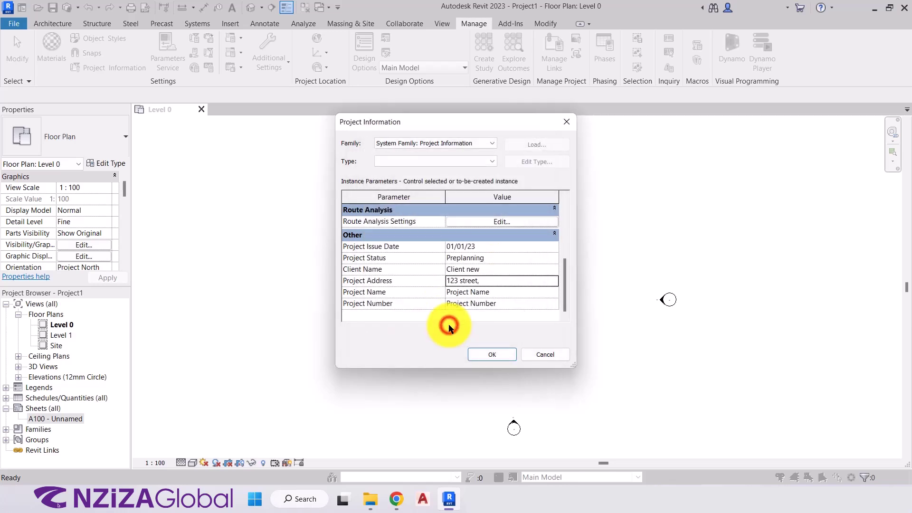
Step: Set Project Name to Small house and Project Number to 001, then apply
{"action": "left_click", "coordinate": [496, 291]}
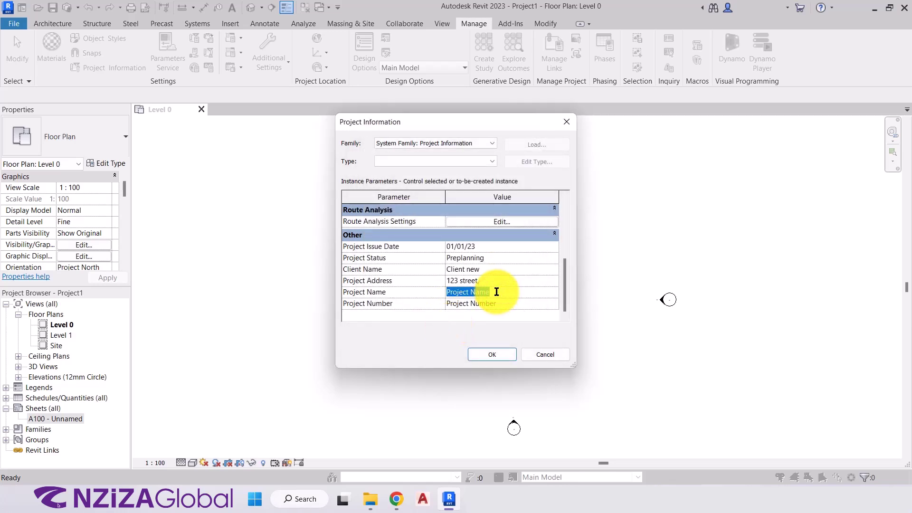
{"action": "type", "text": "Small ho"}
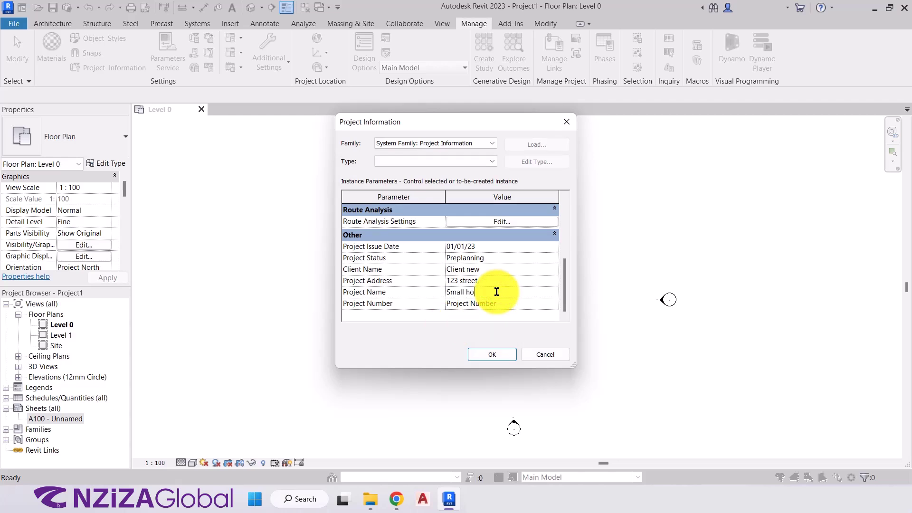
{"action": "type", "text": "use"}
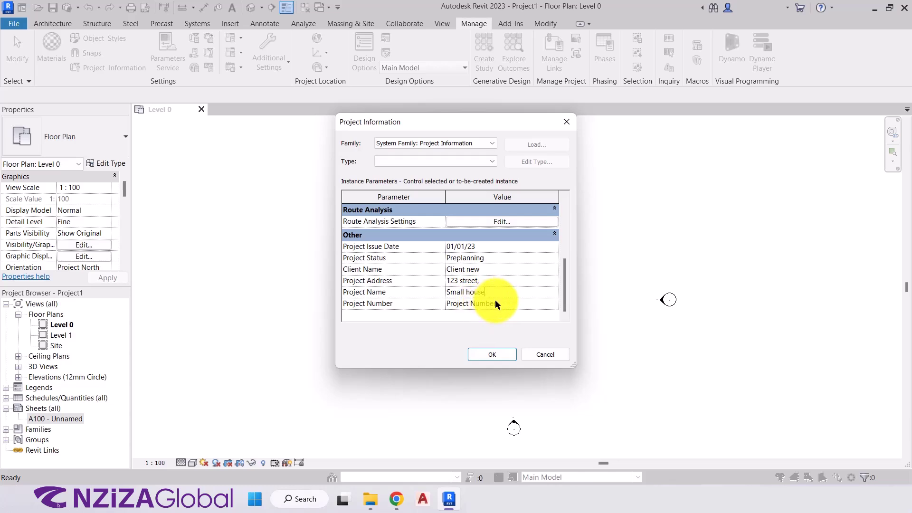
{"action": "left_click", "coordinate": [502, 302]}
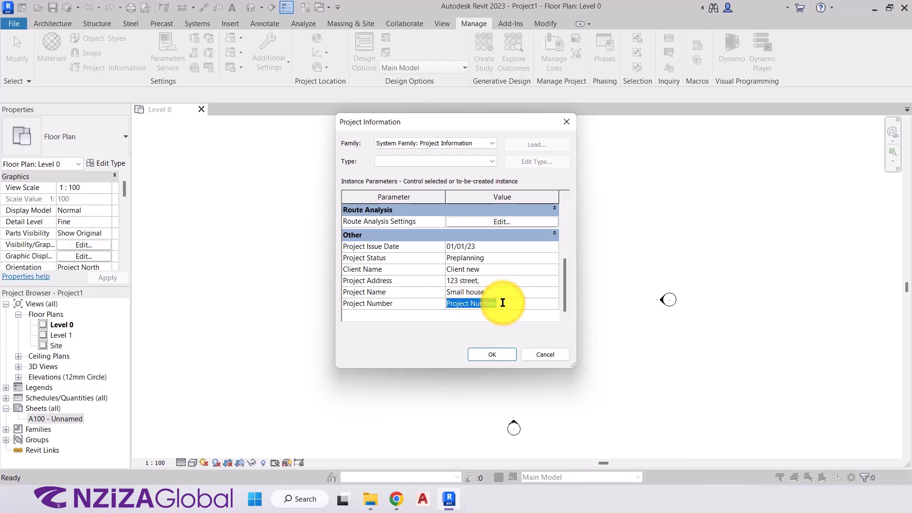
{"action": "type", "text": "001"}
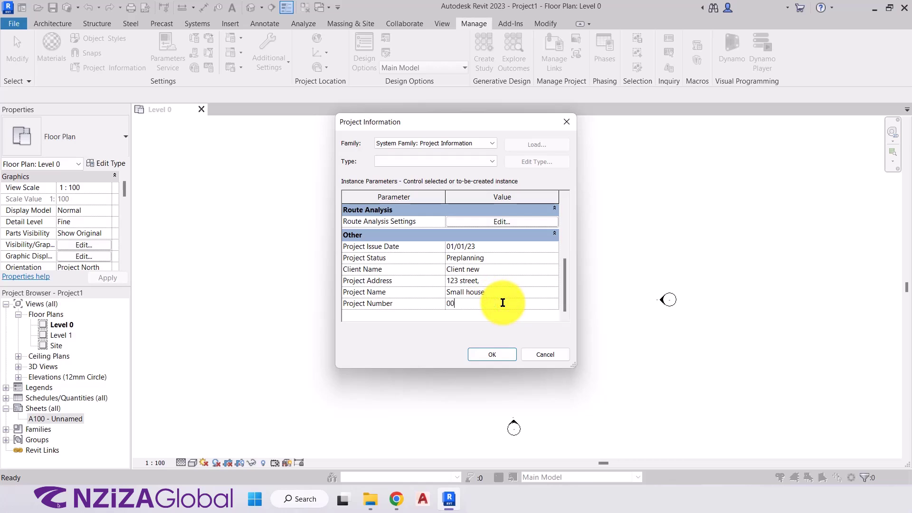
{"action": "left_click", "coordinate": [474, 323]}
{"action": "left_click", "coordinate": [477, 350]}
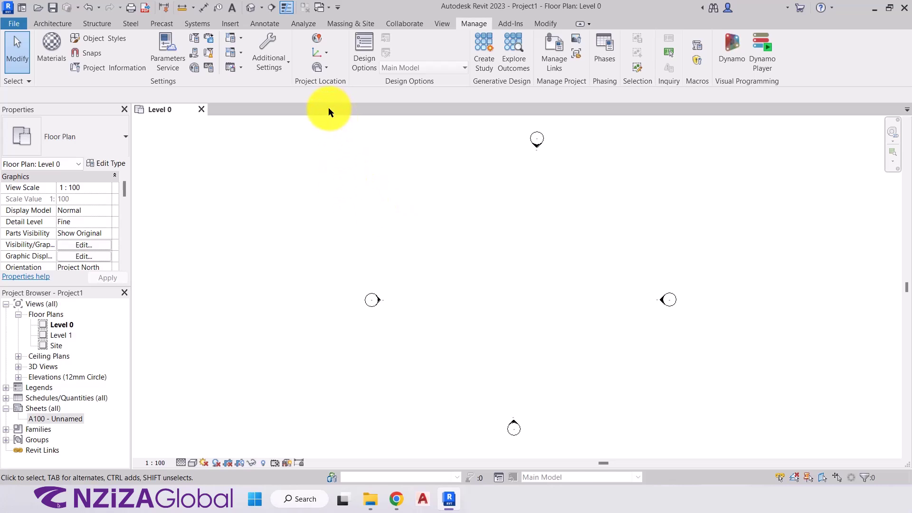
Step: Pin the project location near Whitehall Court in London, review the Site tab, and close
{"action": "left_click", "coordinate": [317, 39]}
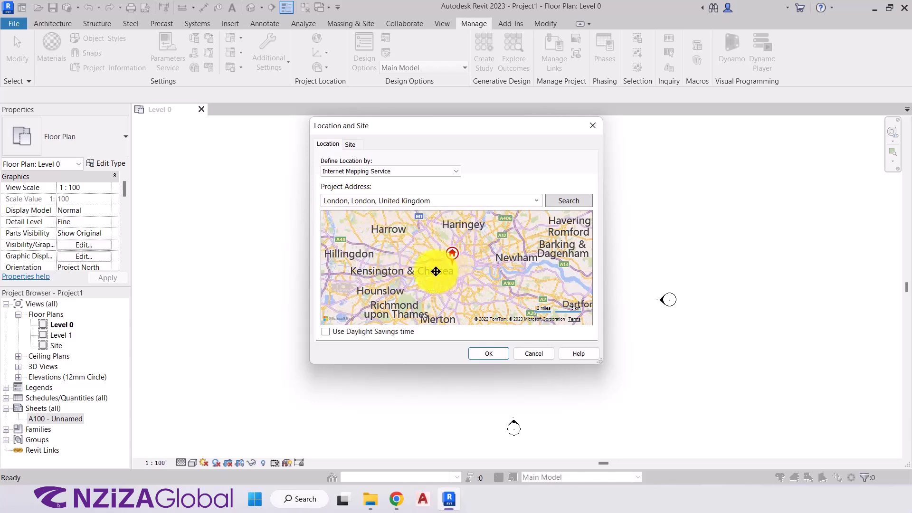
{"action": "scroll", "coordinate": [449, 268], "scroll_direction": "up", "scroll_amount": 3}
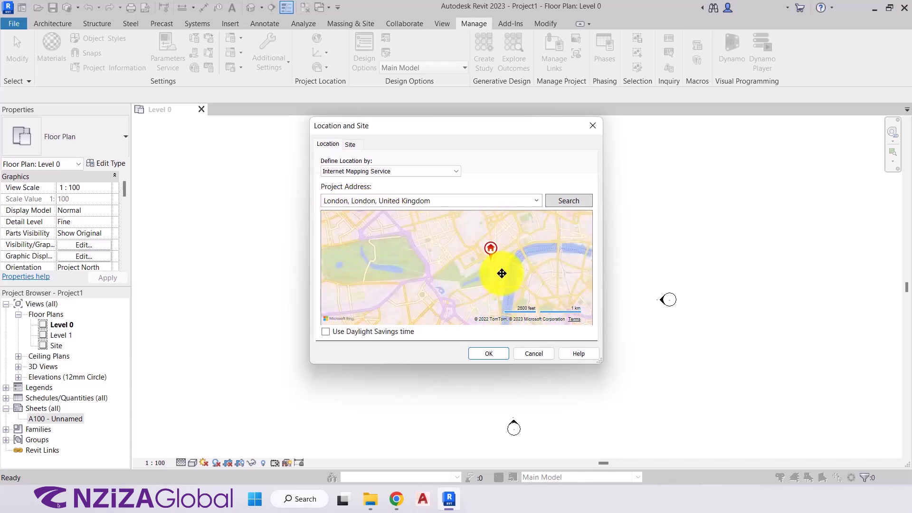
{"action": "scroll", "coordinate": [485, 261], "scroll_direction": "up", "scroll_amount": 4}
{"action": "left_click_drag", "start_coordinate": [441, 244], "coordinate": [408, 233]}
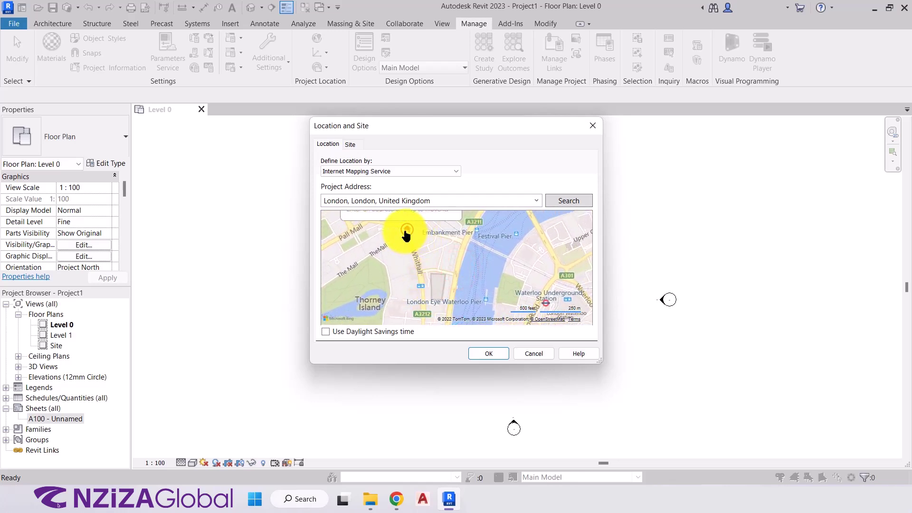
{"action": "scroll", "coordinate": [408, 232], "scroll_direction": "up", "scroll_amount": 2}
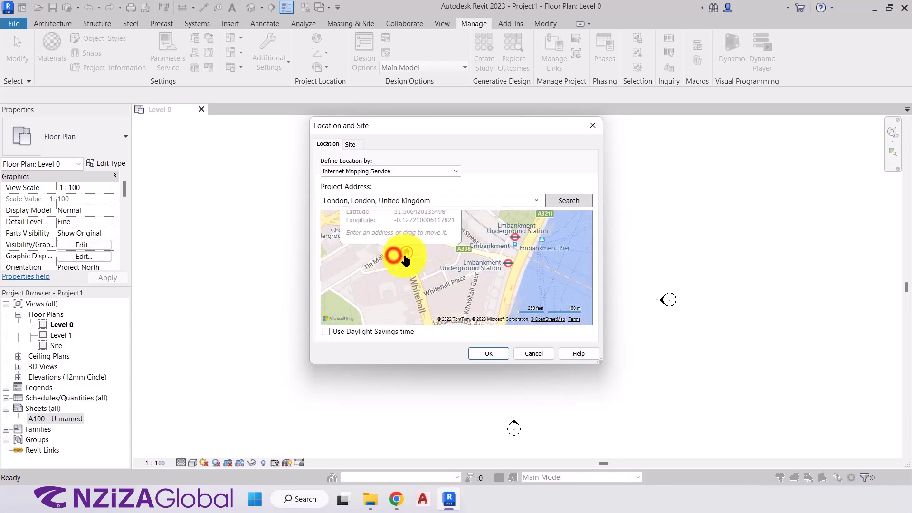
{"action": "left_click_drag", "start_coordinate": [405, 259], "coordinate": [496, 301]}
{"action": "scroll", "coordinate": [466, 277], "scroll_direction": "up", "scroll_amount": 5}
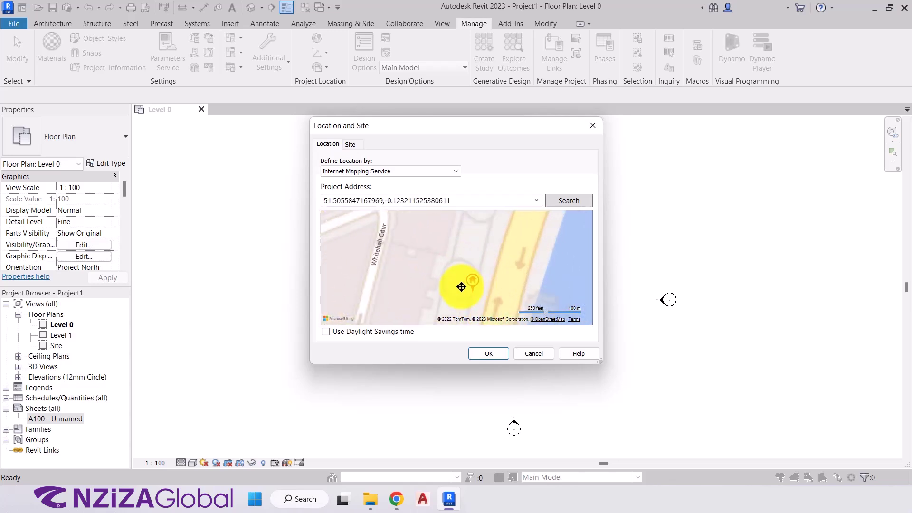
{"action": "scroll", "coordinate": [434, 275], "scroll_direction": "up", "scroll_amount": 3}
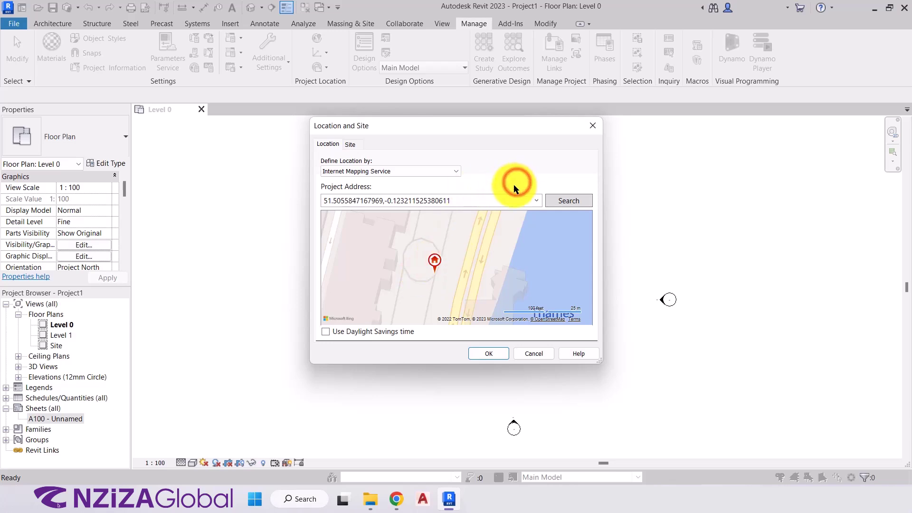
{"action": "left_click", "coordinate": [352, 144]}
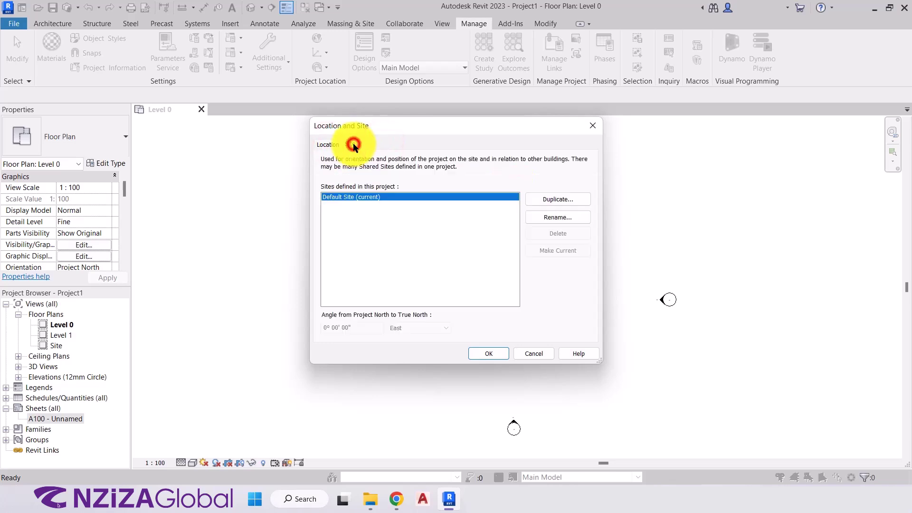
{"action": "left_click", "coordinate": [411, 177]}
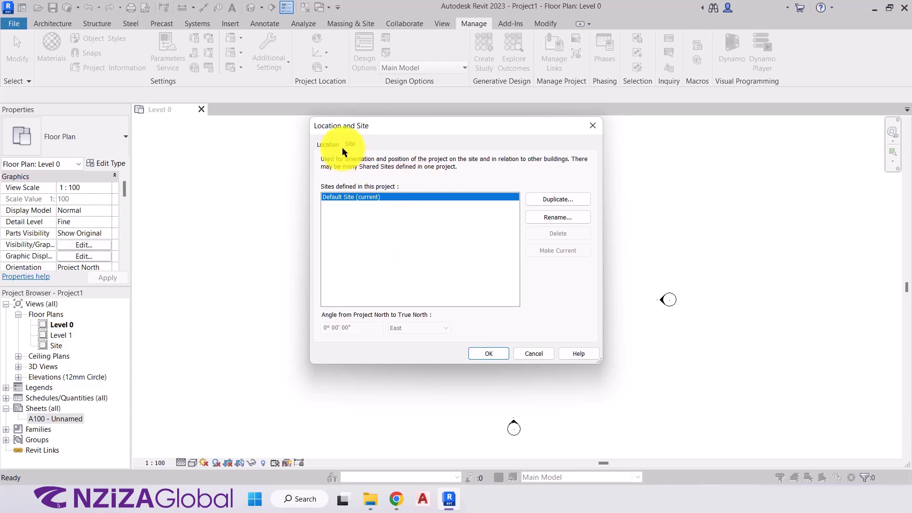
{"action": "left_click", "coordinate": [329, 144]}
{"action": "left_click", "coordinate": [493, 355]}
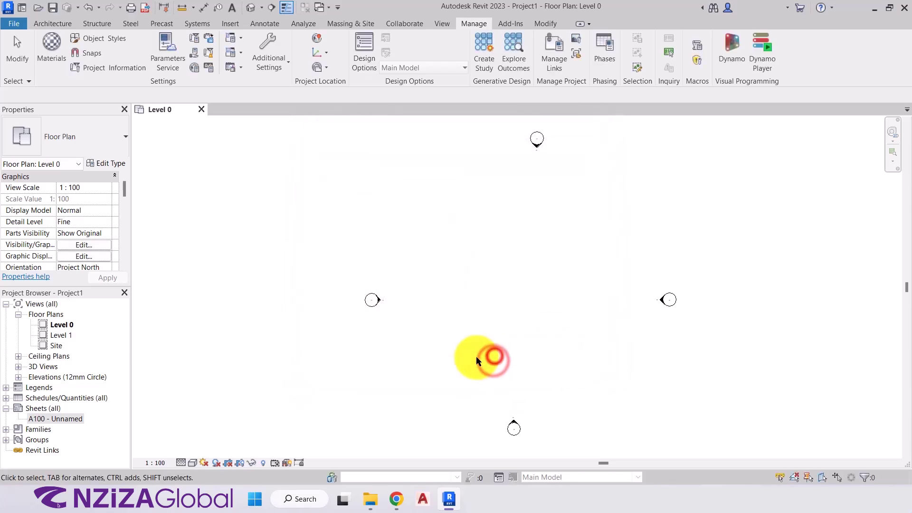
{"action": "left_click", "coordinate": [321, 51]}
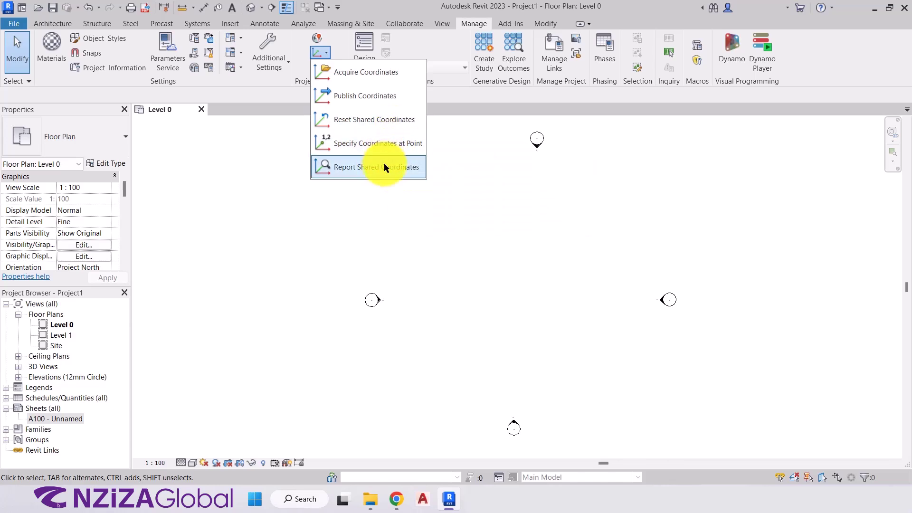
{"action": "left_click", "coordinate": [341, 36]}
{"action": "left_click", "coordinate": [324, 67]}
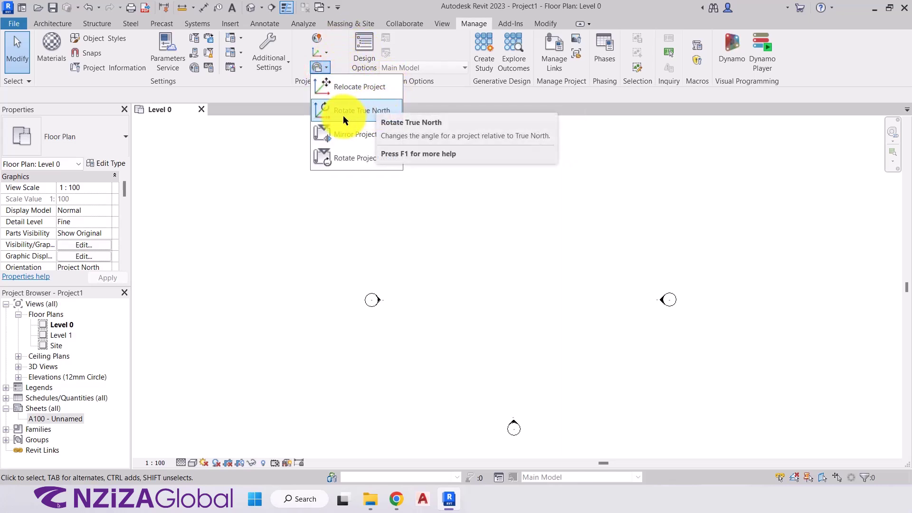
{"action": "left_click", "coordinate": [425, 111]}
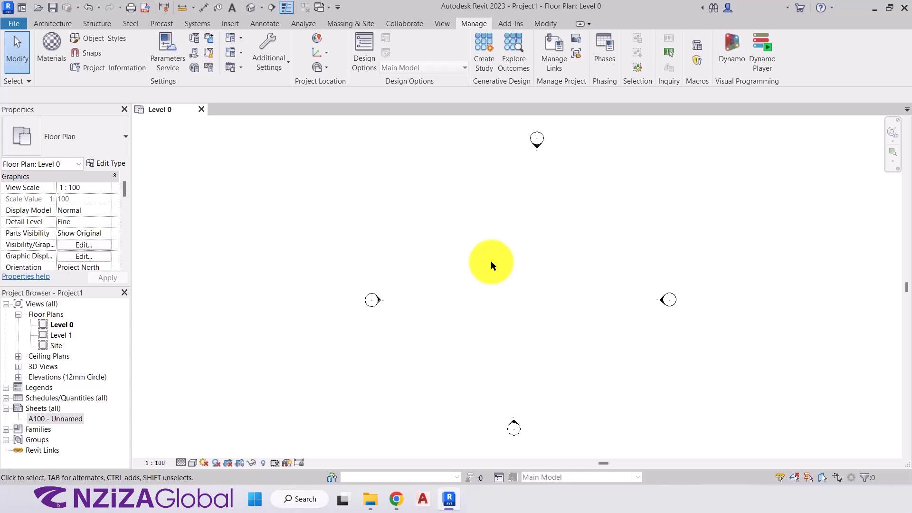
Step: Add a new sheet A102 under Sheets (all) with the titleblock set to None
{"action": "left_click", "coordinate": [516, 255]}
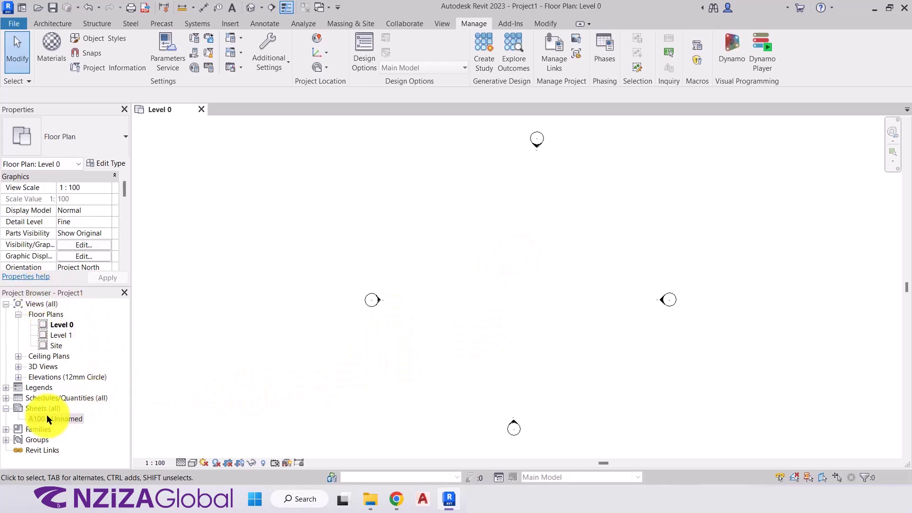
{"action": "left_click", "coordinate": [34, 409]}
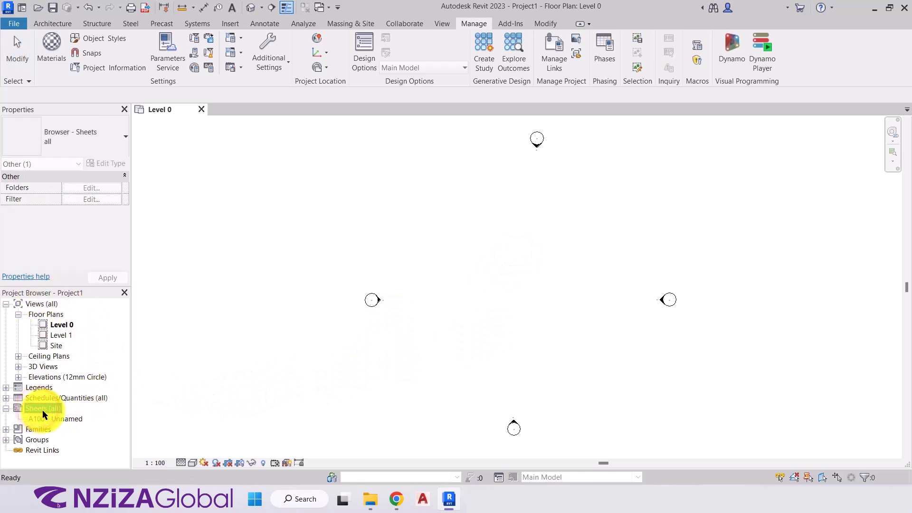
{"action": "right_click", "coordinate": [43, 408]}
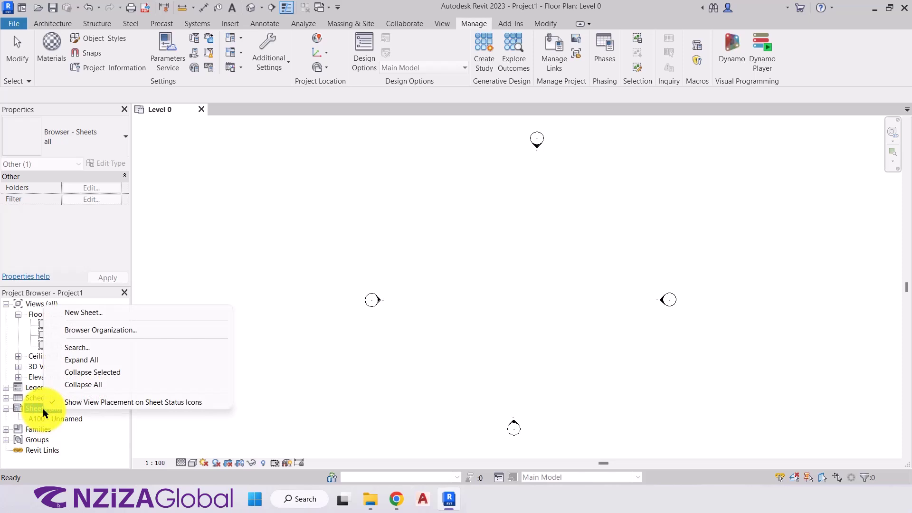
{"action": "left_click", "coordinate": [76, 313]}
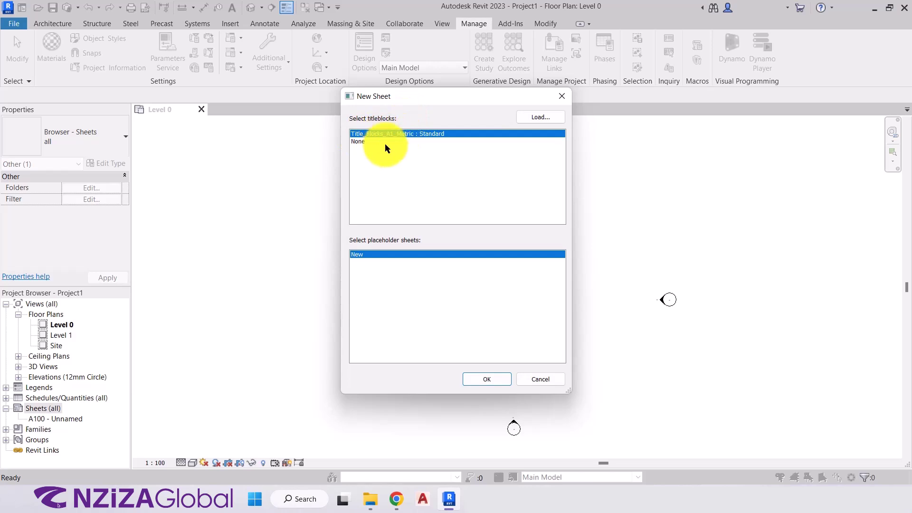
{"action": "left_click", "coordinate": [386, 156]}
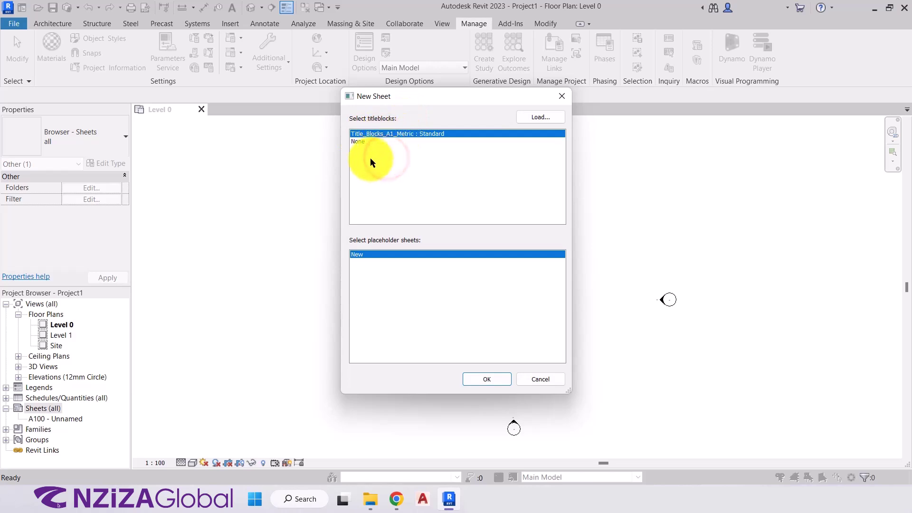
{"action": "left_click", "coordinate": [361, 142]}
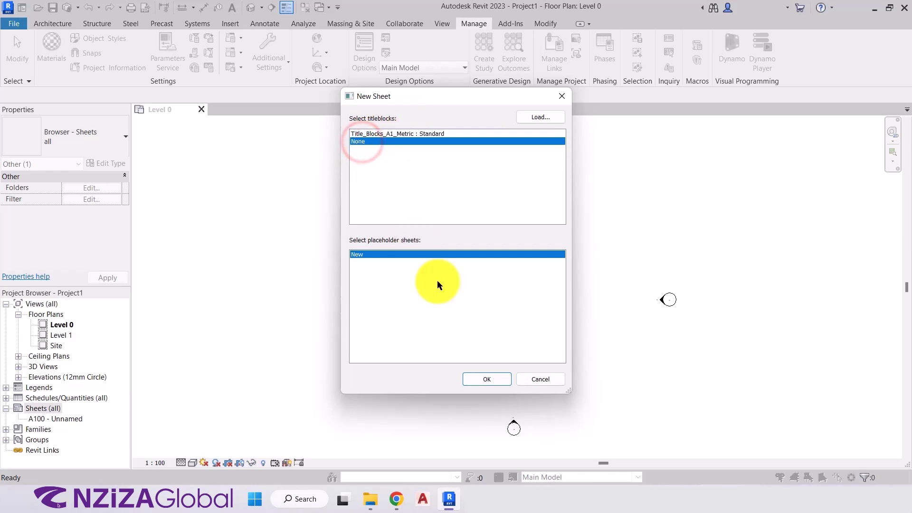
{"action": "left_click", "coordinate": [465, 379]}
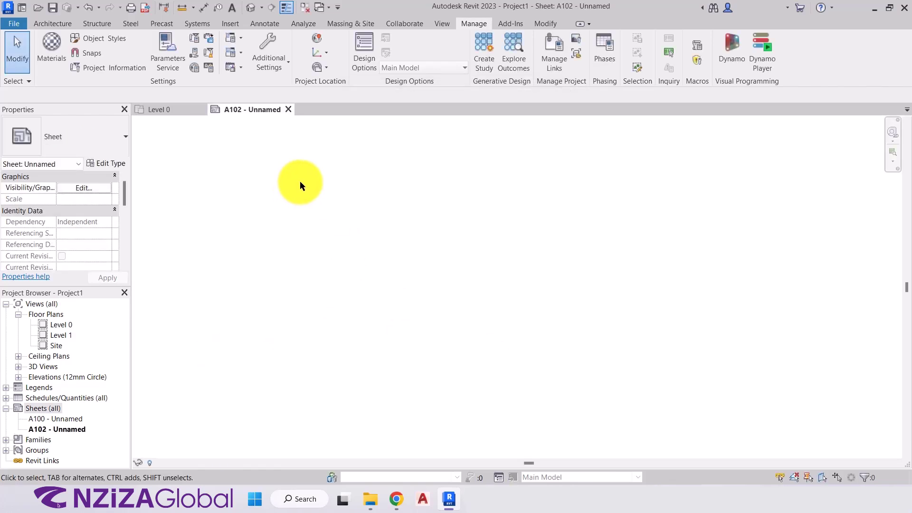
{"action": "right_click", "coordinate": [50, 428]}
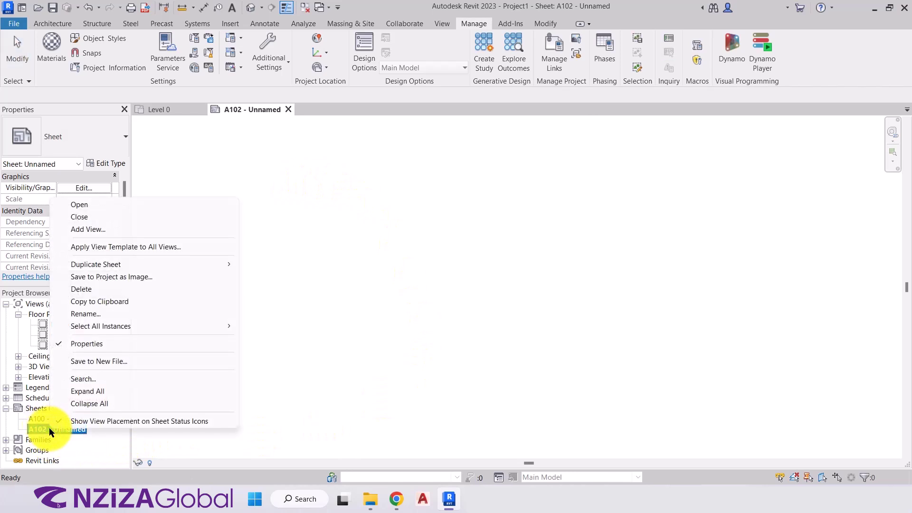
Step: Change sheet A102's number to 000 and its name to Project Information
{"action": "left_click", "coordinate": [86, 314]}
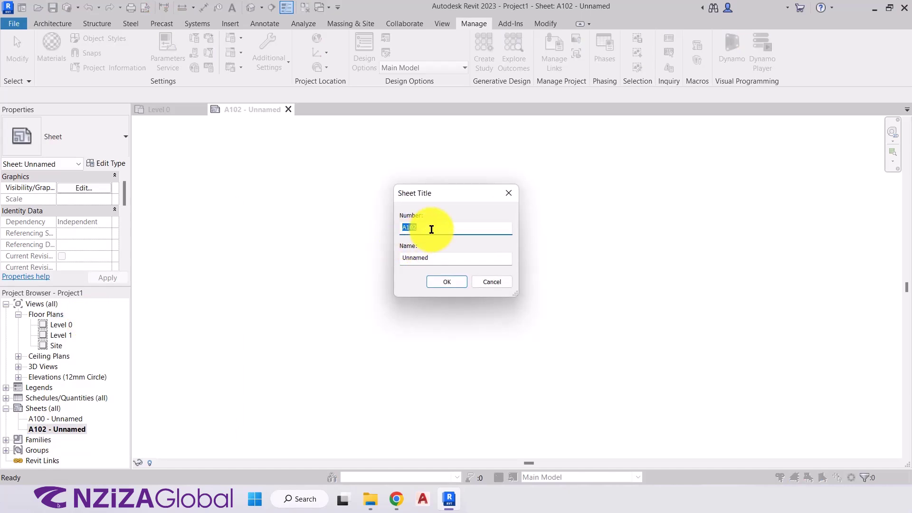
{"action": "type", "text": "000"}
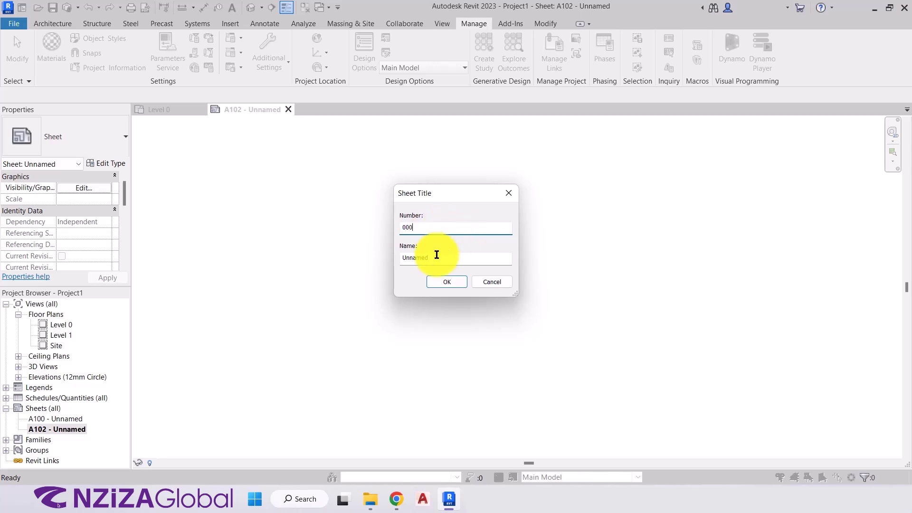
{"action": "double_click", "coordinate": [436, 254]}
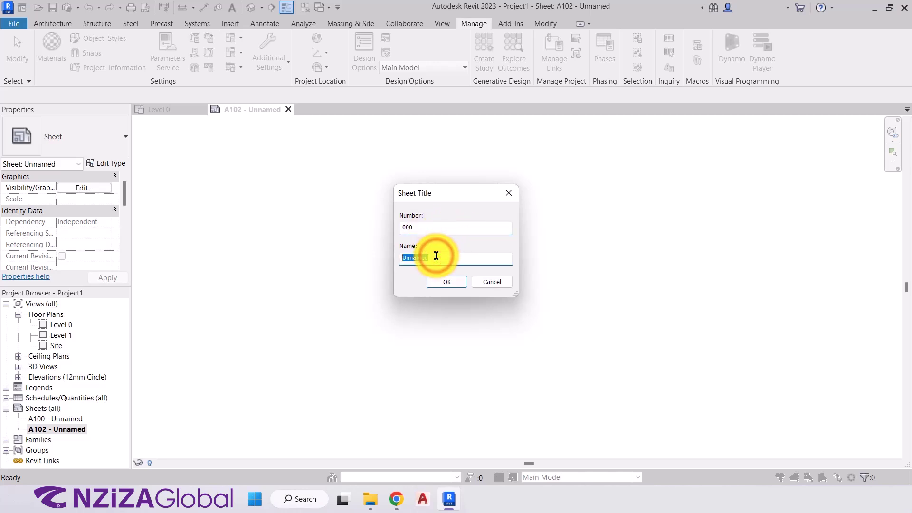
{"action": "type", "text": "Project Information"}
{"action": "key", "text": "Return"}
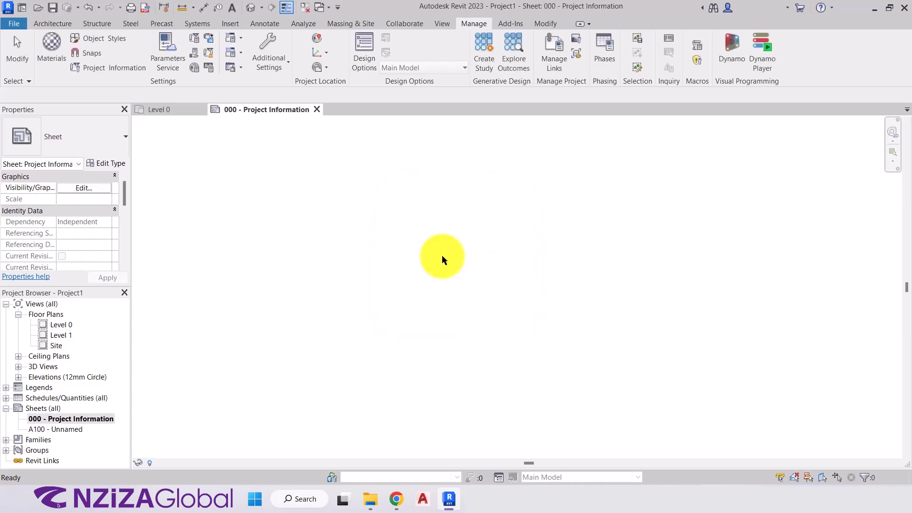
{"action": "left_click", "coordinate": [442, 255]}
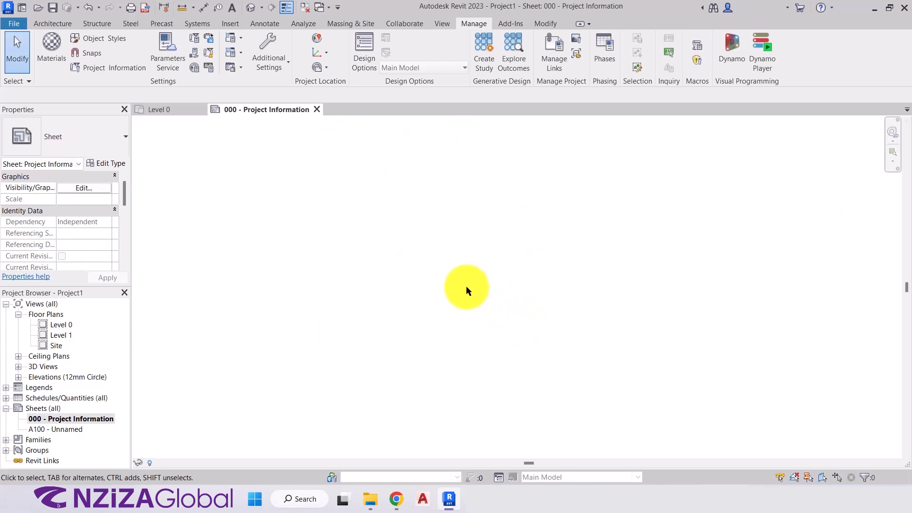
{"action": "left_click", "coordinate": [375, 188]}
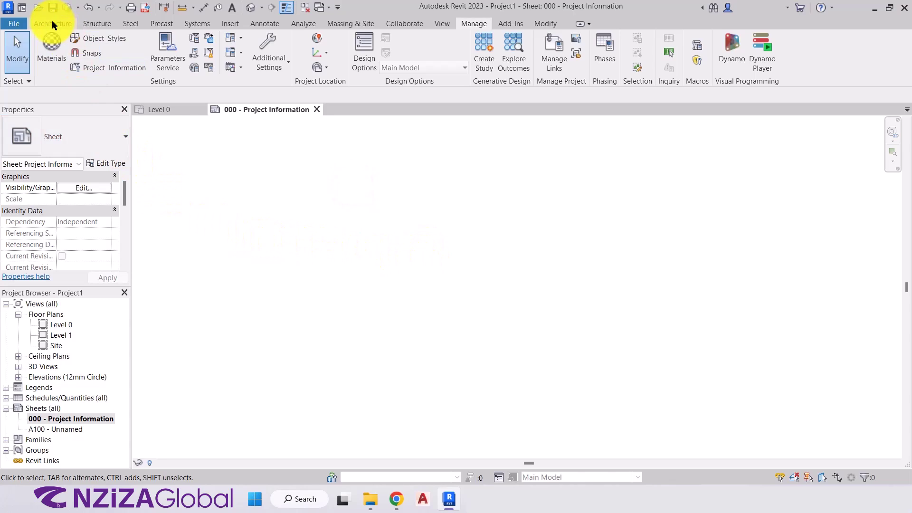
Step: With the Text tool, write a five-line note: PROJECT:, CREATOR:, DATE:, COMPANY:, LOCATION:
{"action": "left_click", "coordinate": [264, 23]}
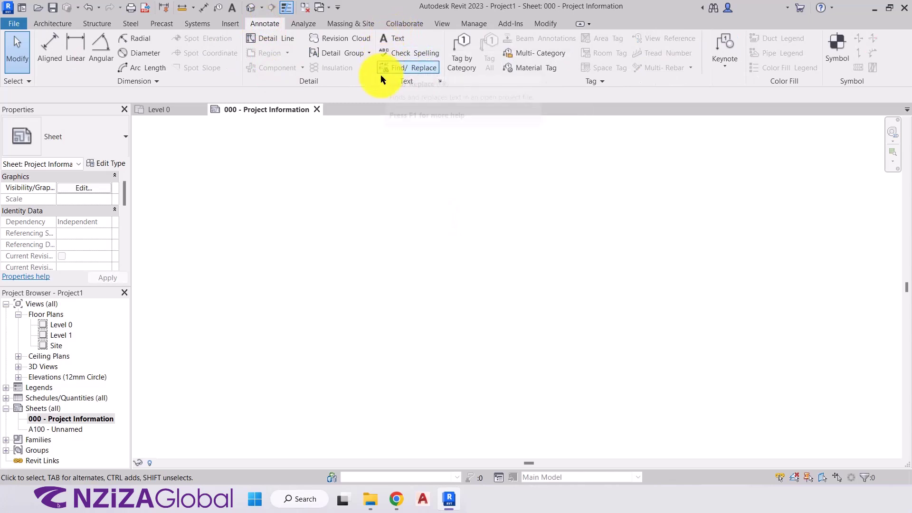
{"action": "left_click", "coordinate": [397, 38]}
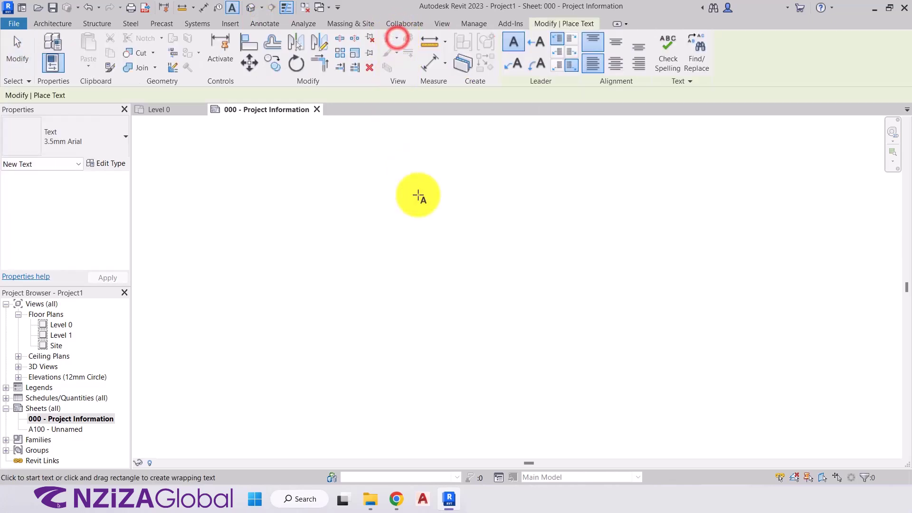
{"action": "left_click", "coordinate": [350, 169]}
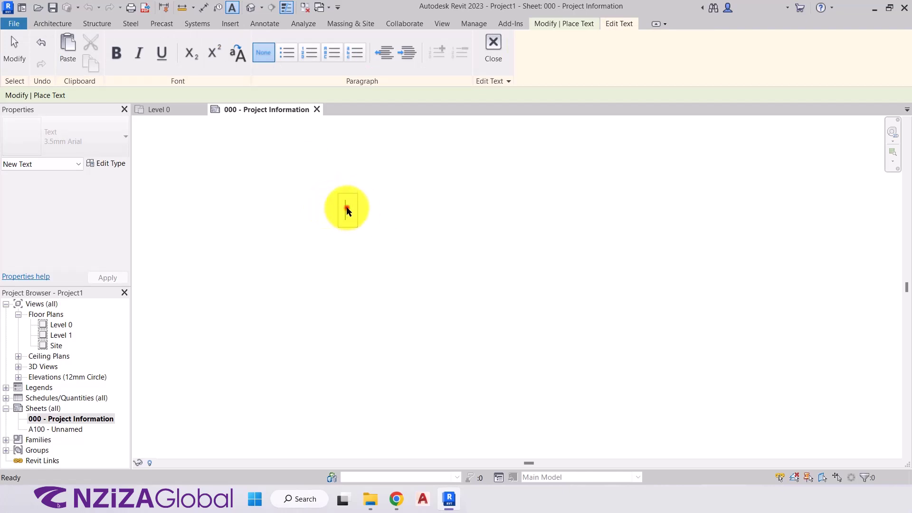
{"action": "left_click", "coordinate": [346, 208]}
{"action": "type", "text": "PROJECT"}
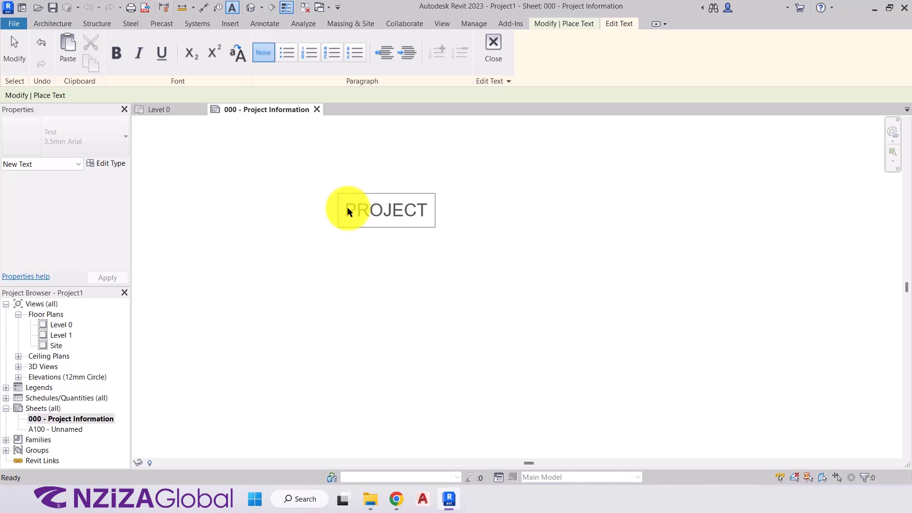
{"action": "type", "text": ":"}
{"action": "key", "text": "Return"}
{"action": "type", "text": "CREATOR:"}
{"action": "key", "text": "Return"}
{"action": "type", "text": "DATE:"}
{"action": "key", "text": "Return"}
{"action": "type", "text": "COMPANY:"}
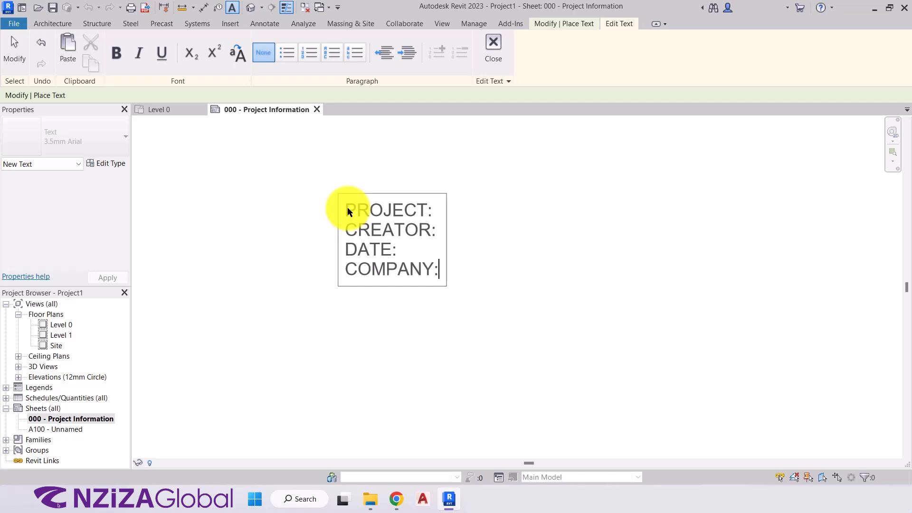
{"action": "key", "text": "Return"}
{"action": "type", "text": "LOCATION:"}
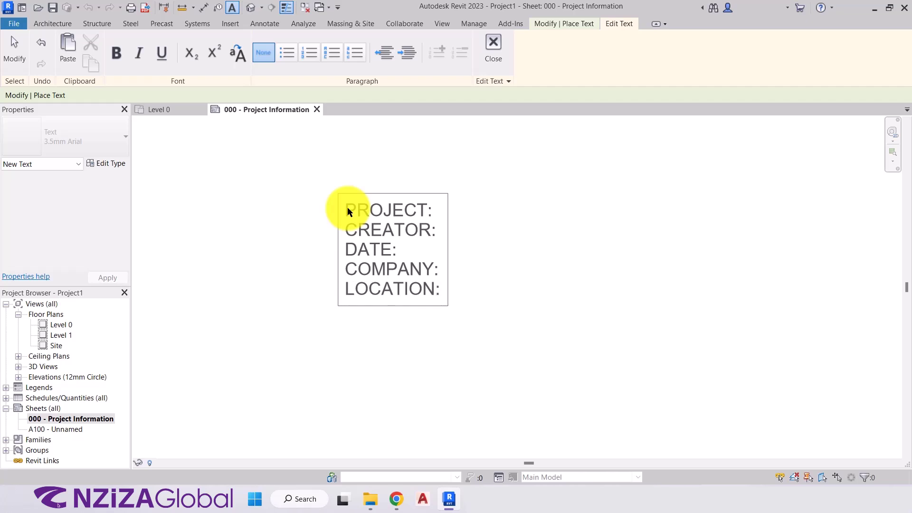
{"action": "left_click", "coordinate": [583, 228]}
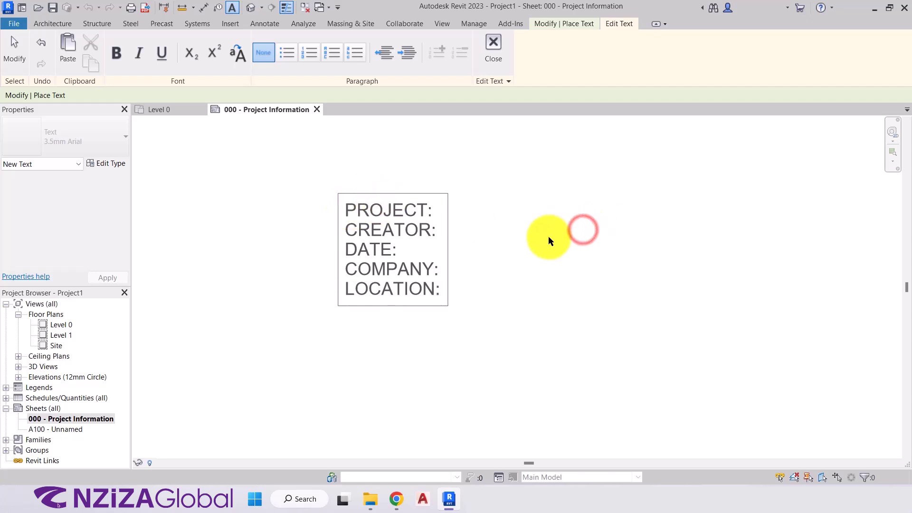
Step: Finish the text note, then move it slightly lower and widen it to the right
{"action": "left_click", "coordinate": [499, 41]}
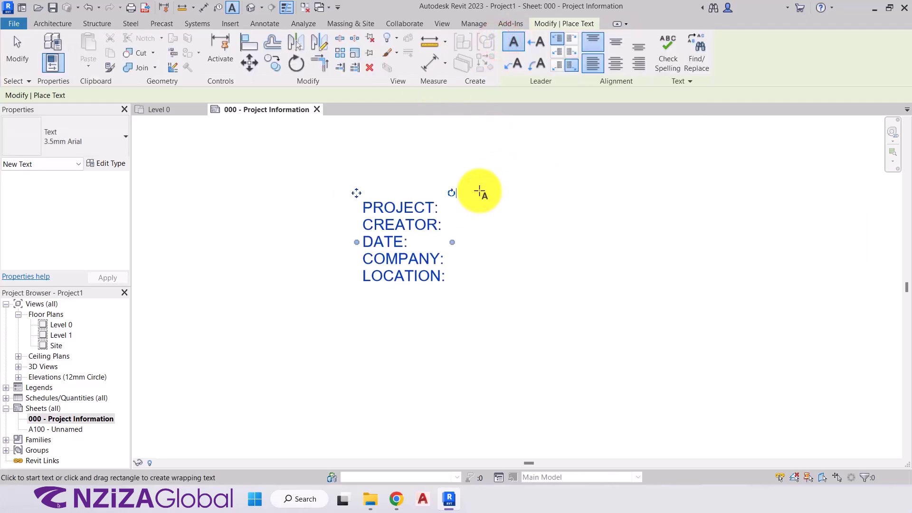
{"action": "key", "text": "Escape"}
{"action": "key", "text": "Escape"}
{"action": "left_click", "coordinate": [421, 225]}
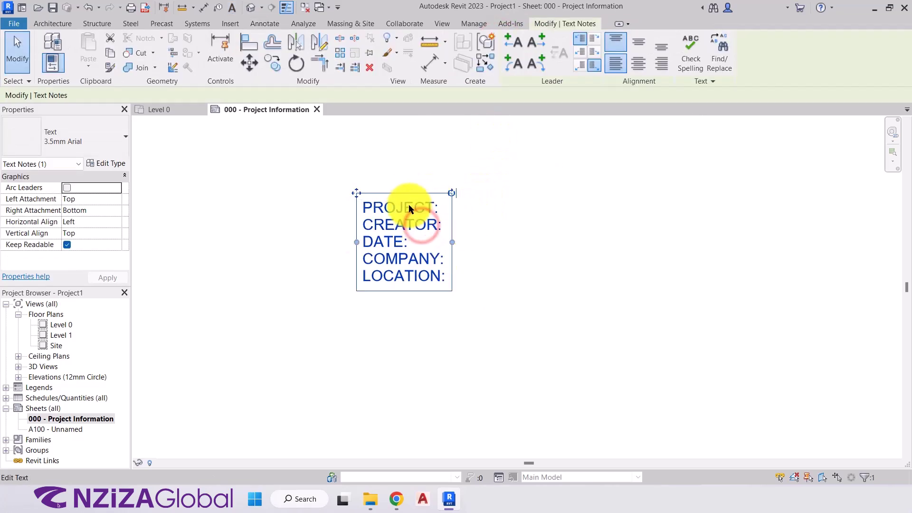
{"action": "scroll", "coordinate": [409, 224], "scroll_direction": "up", "scroll_amount": 2}
{"action": "middle_click_drag", "start_coordinate": [410, 228], "coordinate": [407, 250]}
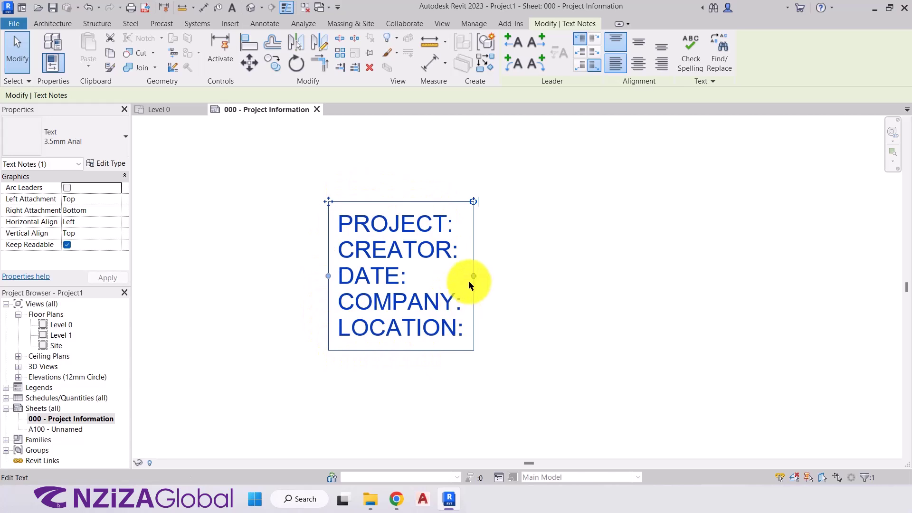
{"action": "left_click_drag", "start_coordinate": [473, 276], "coordinate": [752, 274]}
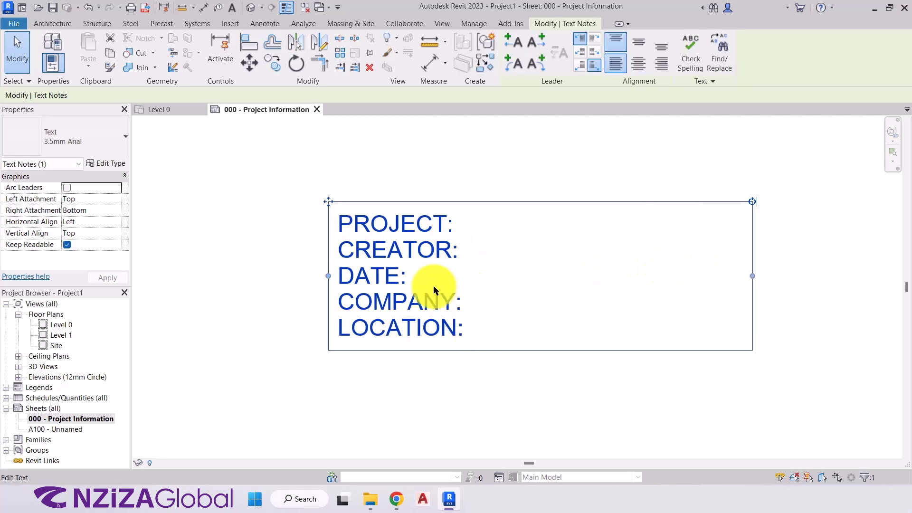
Step: Fill in the note: Small house, the creator's name, 01/01/2023, S15 Studio and London
{"action": "double_click", "coordinate": [424, 226]}
{"action": "left_click", "coordinate": [455, 226]}
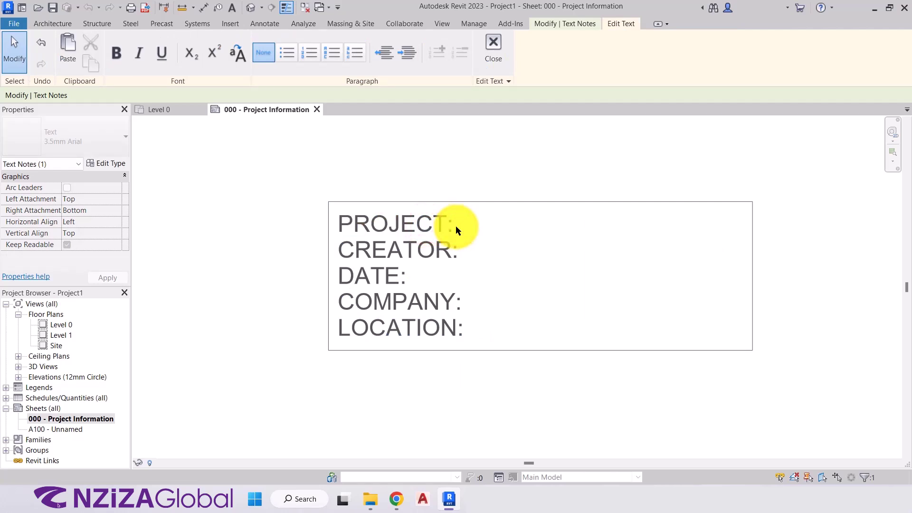
{"action": "type", "text": "Small h"}
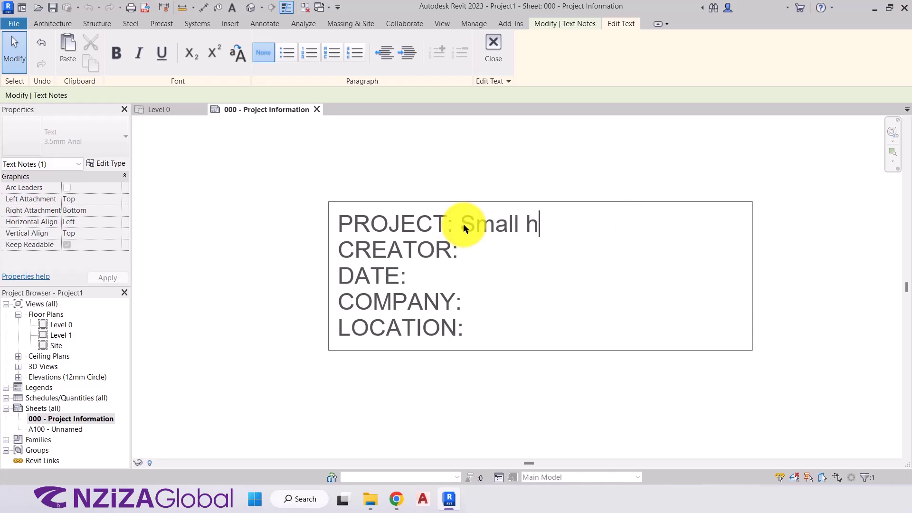
{"action": "type", "text": "ouse CREATOR: S"}
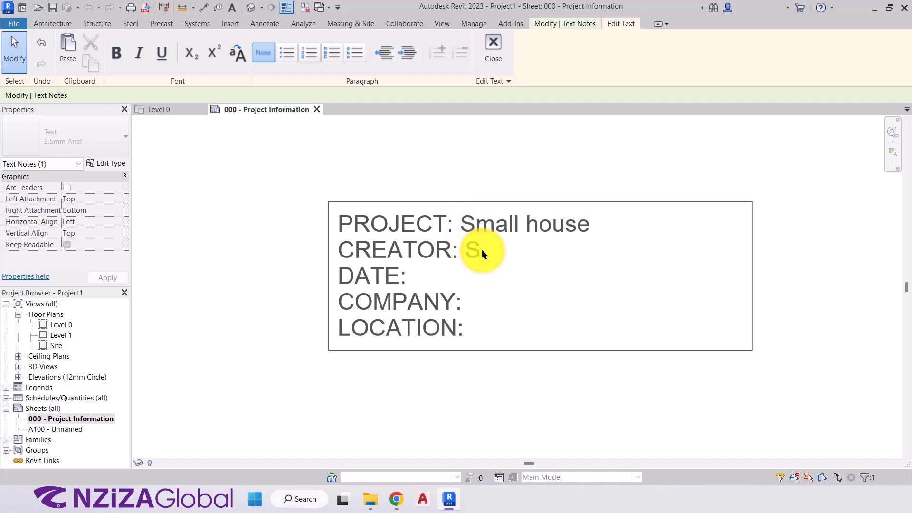
{"action": "type", "text": "teve Fagan"}
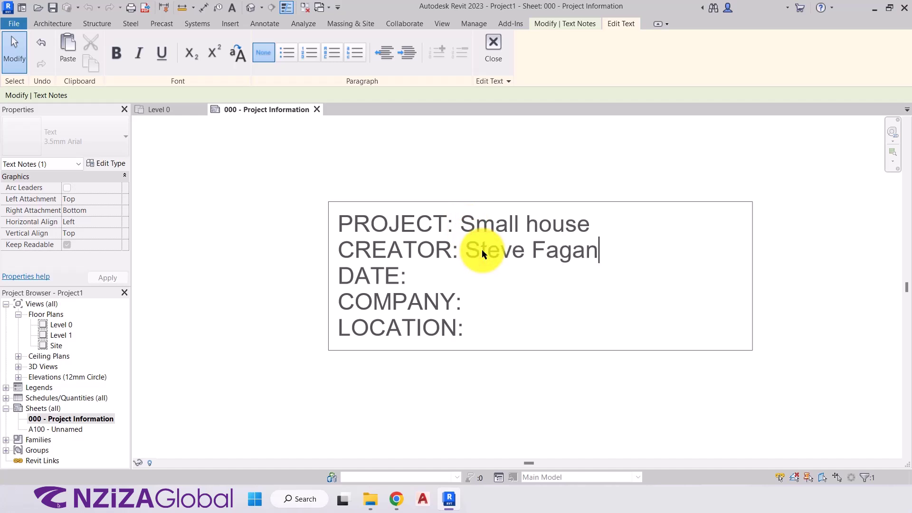
{"action": "left_click", "coordinate": [480, 274]}
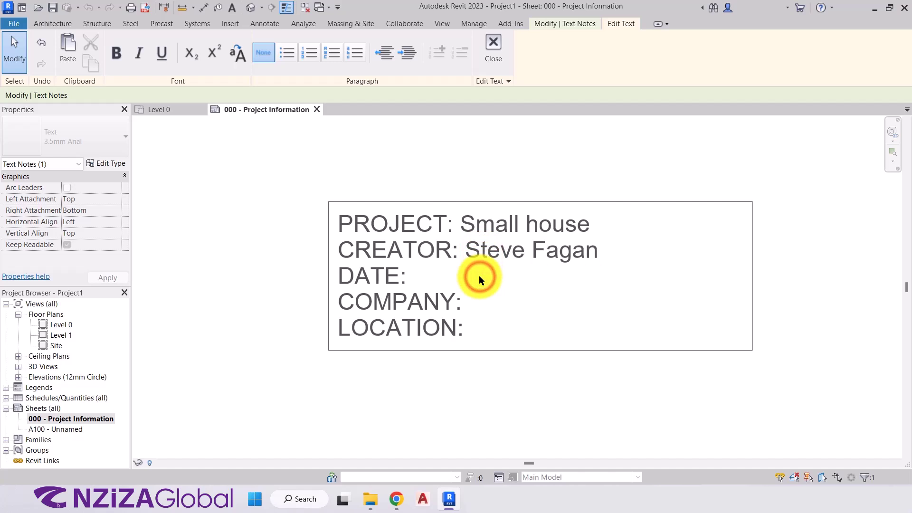
{"action": "type", "text": "01/"}
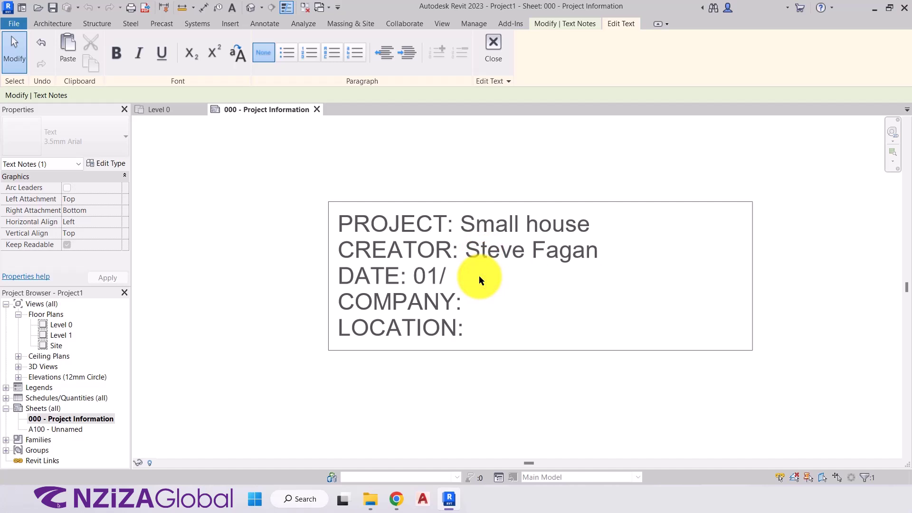
{"action": "type", "text": "01"}
{"action": "type", "text": "/2023"}
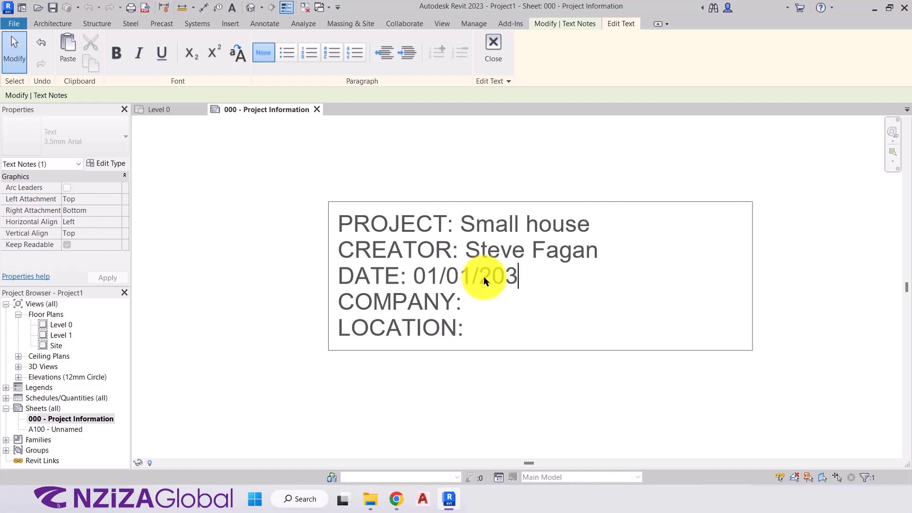
{"action": "left_click", "coordinate": [498, 293]}
{"action": "type", "text": "S15 Studio"}
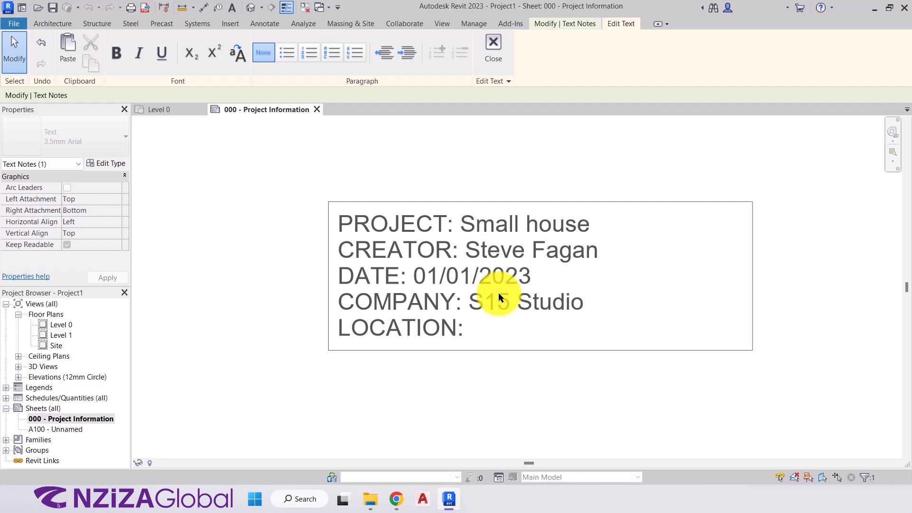
{"action": "left_click", "coordinate": [497, 324]}
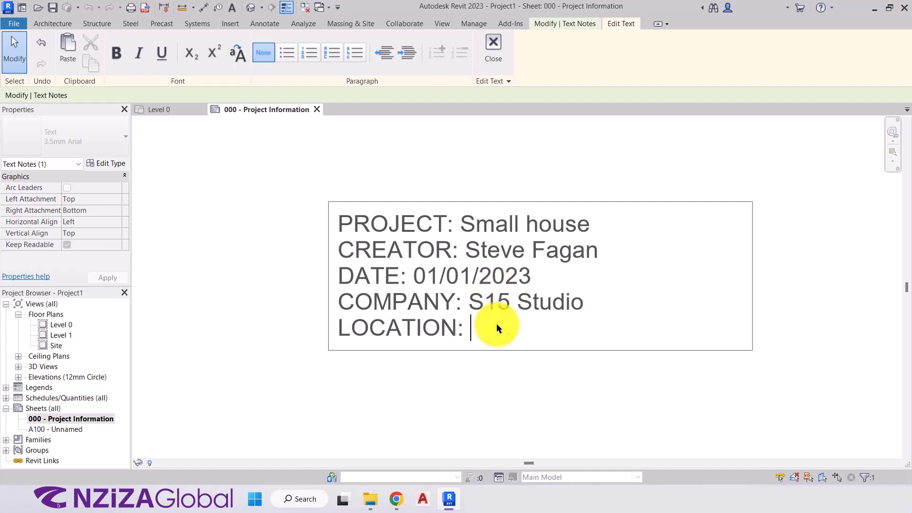
{"action": "type", "text": "London"}
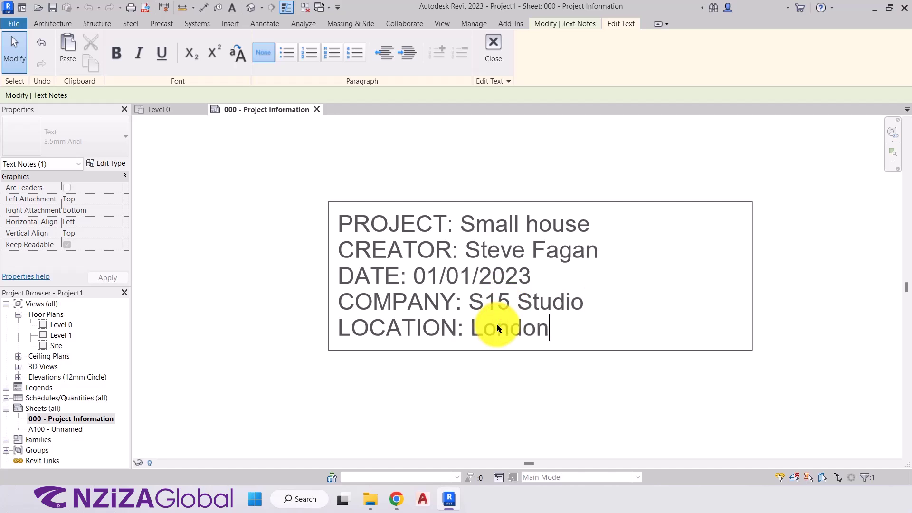
{"action": "left_click", "coordinate": [373, 356]}
{"action": "left_click", "coordinate": [346, 366]}
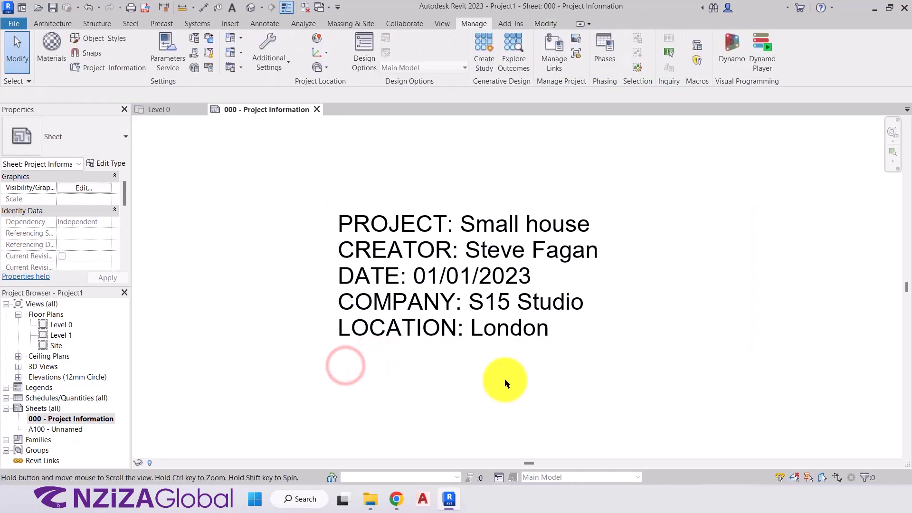
{"action": "middle_click_drag", "start_coordinate": [505, 379], "coordinate": [488, 323]}
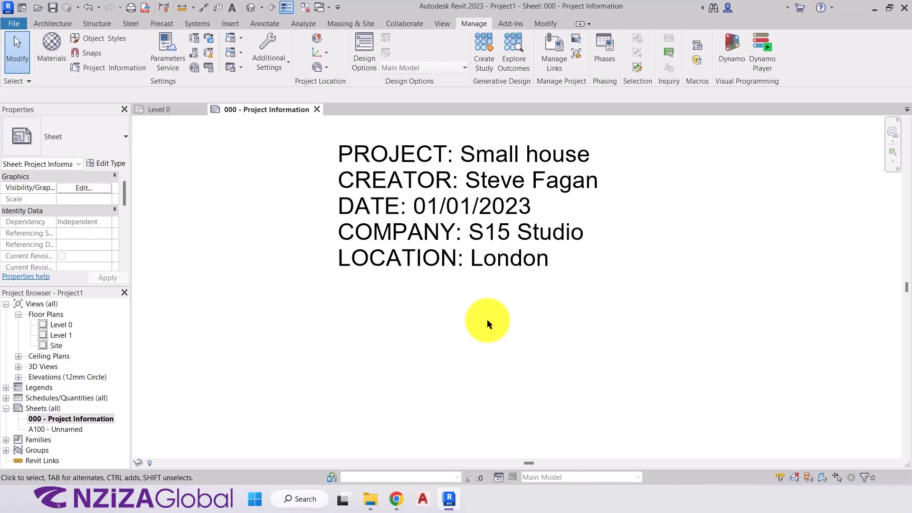
{"action": "left_click", "coordinate": [487, 321]}
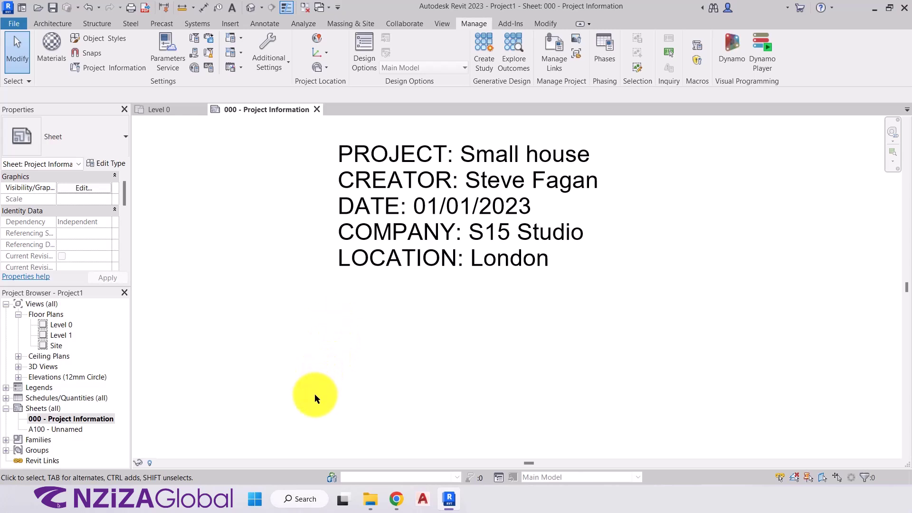
Step: Open the course files folder and drag the Company Logo file onto the Revit sheet
{"action": "left_click", "coordinate": [370, 499]}
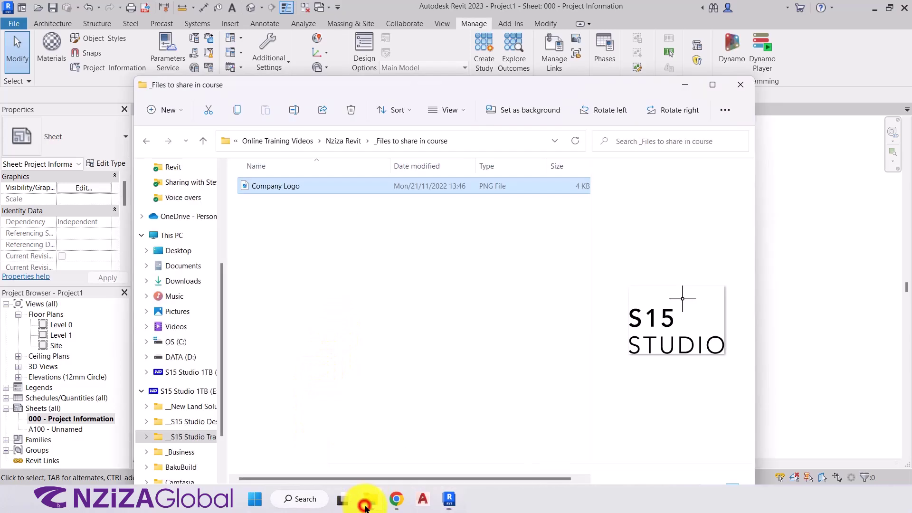
{"action": "left_click_drag", "start_coordinate": [331, 100], "coordinate": [202, 65]}
{"action": "left_click", "coordinate": [193, 228]}
{"action": "left_click", "coordinate": [148, 151]}
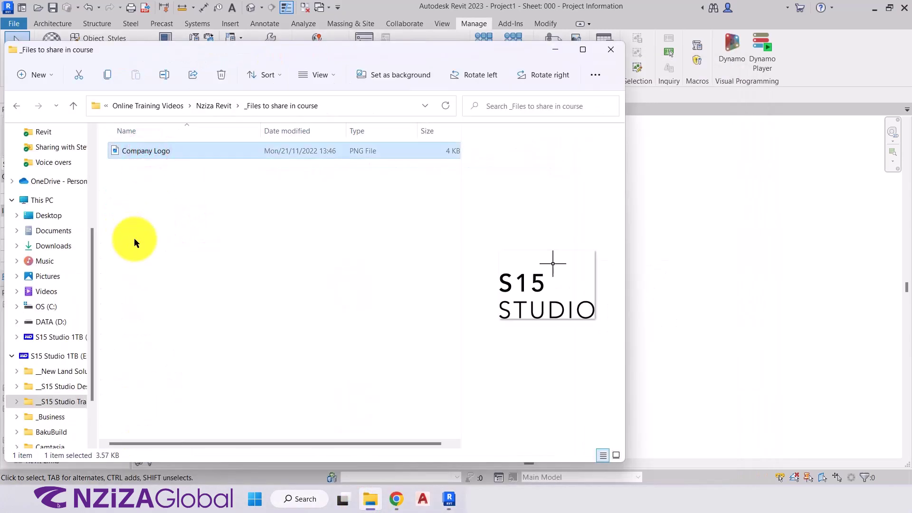
{"action": "left_click", "coordinate": [191, 214]}
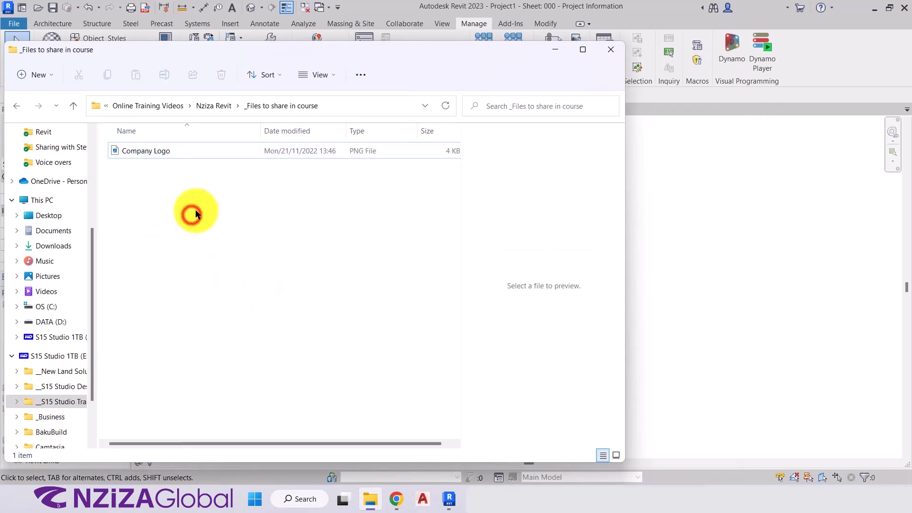
{"action": "left_click", "coordinate": [161, 152]}
{"action": "left_click_drag", "start_coordinate": [131, 152], "coordinate": [680, 284]}
Step: Drop the Company Logo image onto the sheet and move it below the project text
{"action": "left_click", "coordinate": [589, 291]}
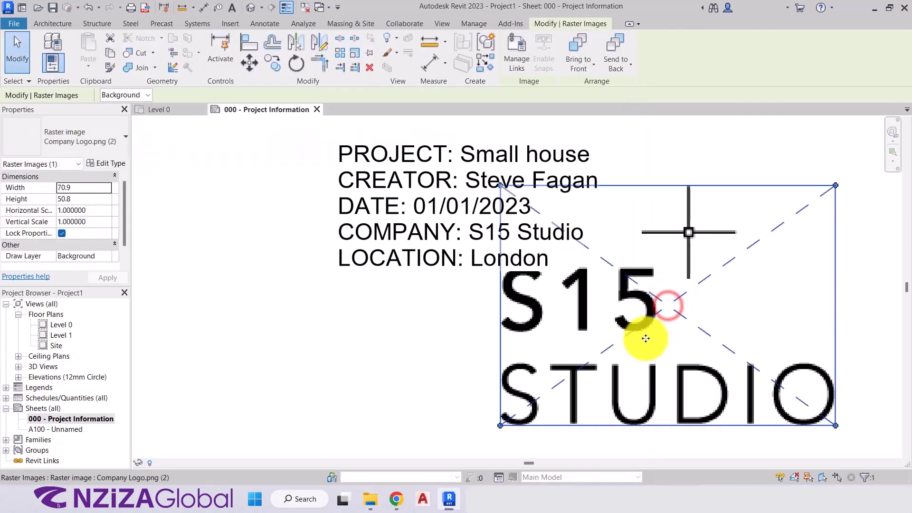
{"action": "scroll", "coordinate": [418, 298], "scroll_direction": "down", "scroll_amount": 2}
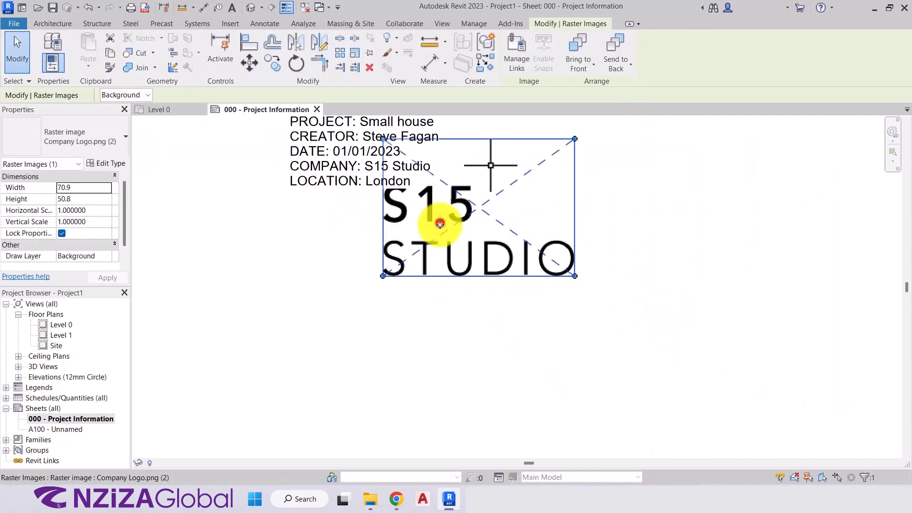
{"action": "left_click_drag", "start_coordinate": [440, 227], "coordinate": [351, 327]}
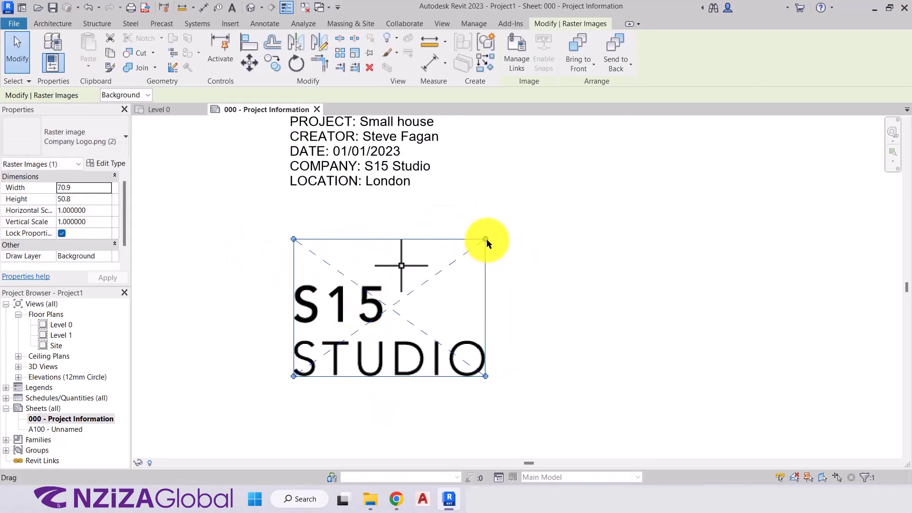
Step: Shrink the logo to about 42.3 by 30.3 and position it beneath the note
{"action": "left_click_drag", "start_coordinate": [486, 239], "coordinate": [412, 292]}
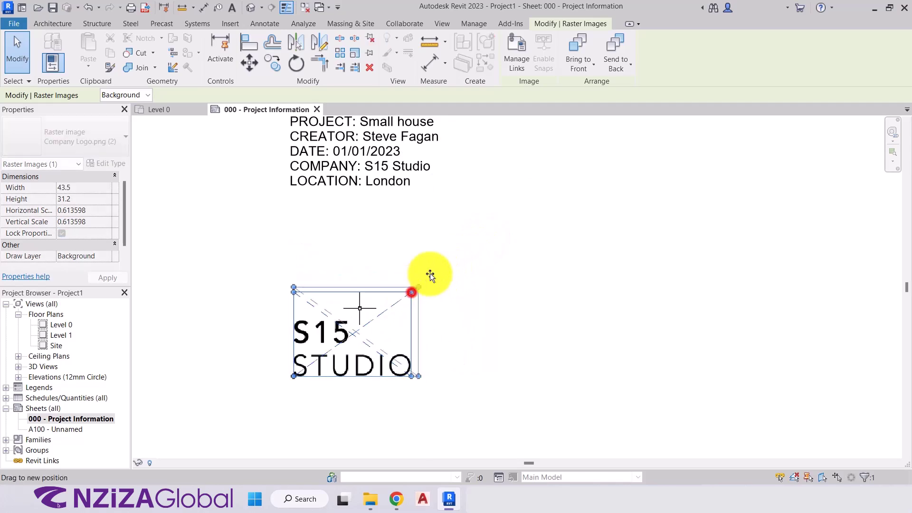
{"action": "left_click_drag", "start_coordinate": [529, 207], "coordinate": [408, 294]}
{"action": "left_click_drag", "start_coordinate": [370, 345], "coordinate": [365, 251]}
{"action": "left_click", "coordinate": [345, 350]}
{"action": "middle_click_drag", "start_coordinate": [315, 304], "coordinate": [346, 348]}
{"action": "scroll", "coordinate": [418, 316], "scroll_direction": "up", "scroll_amount": 1}
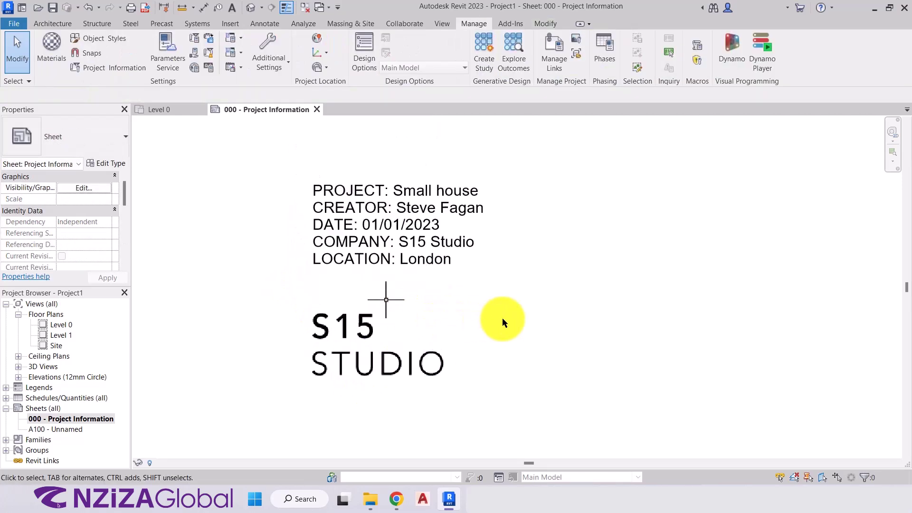
{"action": "middle_click_drag", "start_coordinate": [499, 320], "coordinate": [505, 341]}
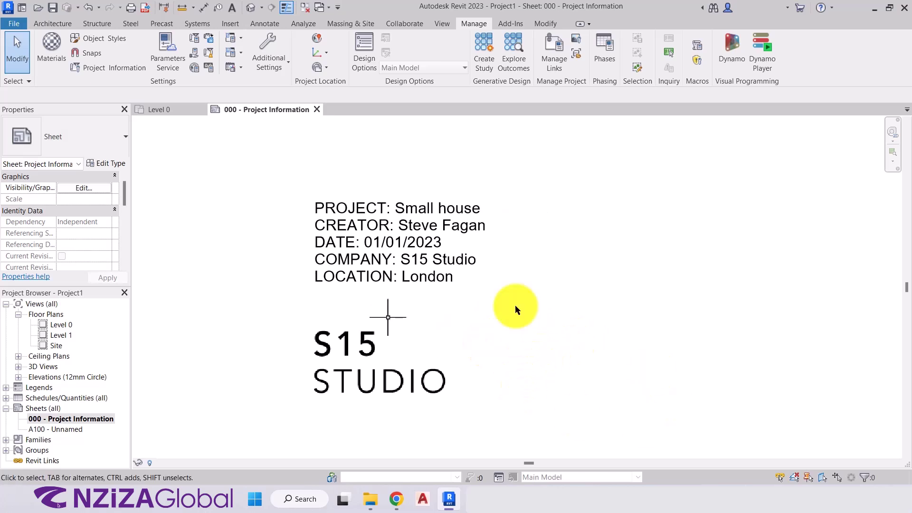
{"action": "left_click", "coordinate": [230, 22]}
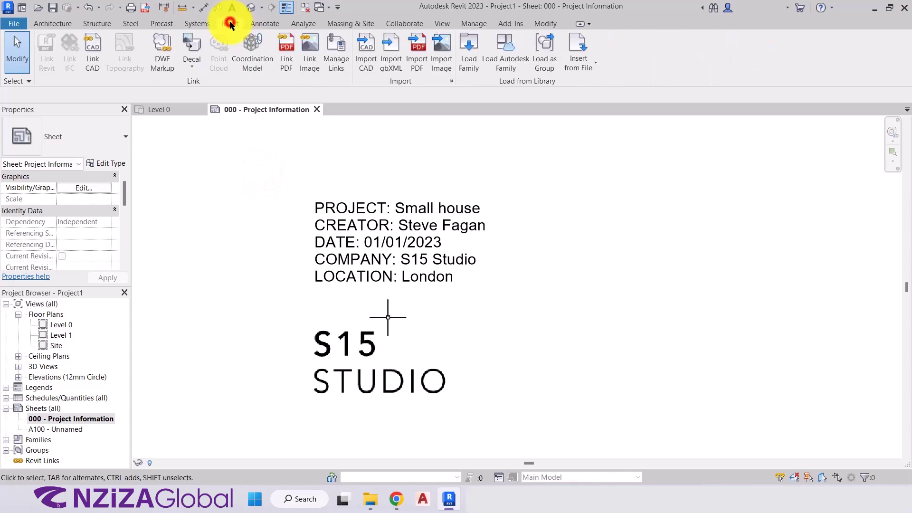
{"action": "left_click", "coordinate": [444, 50]}
{"action": "double_click", "coordinate": [404, 162]}
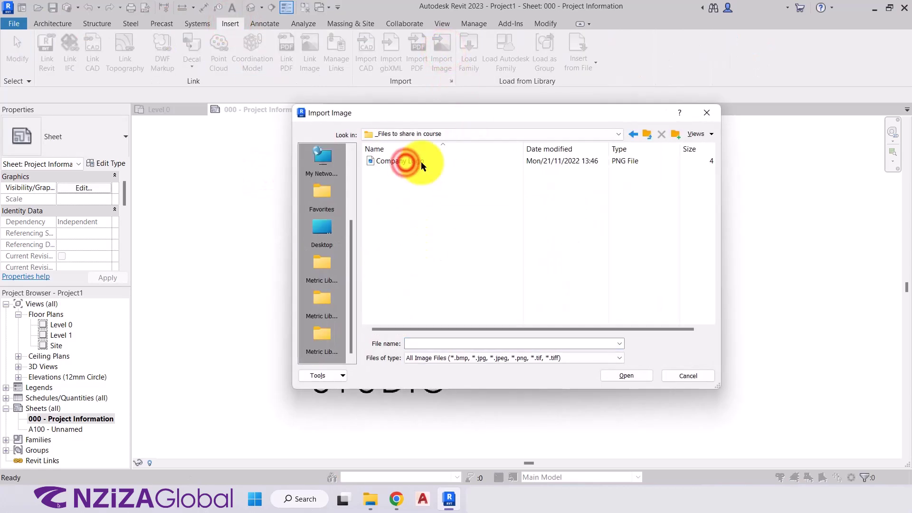
{"action": "left_click", "coordinate": [401, 165]}
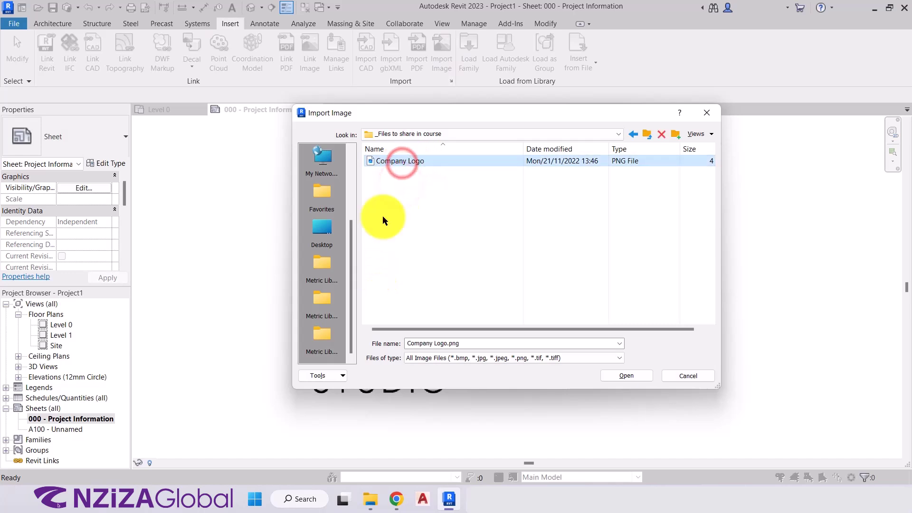
{"action": "left_click", "coordinate": [649, 377]}
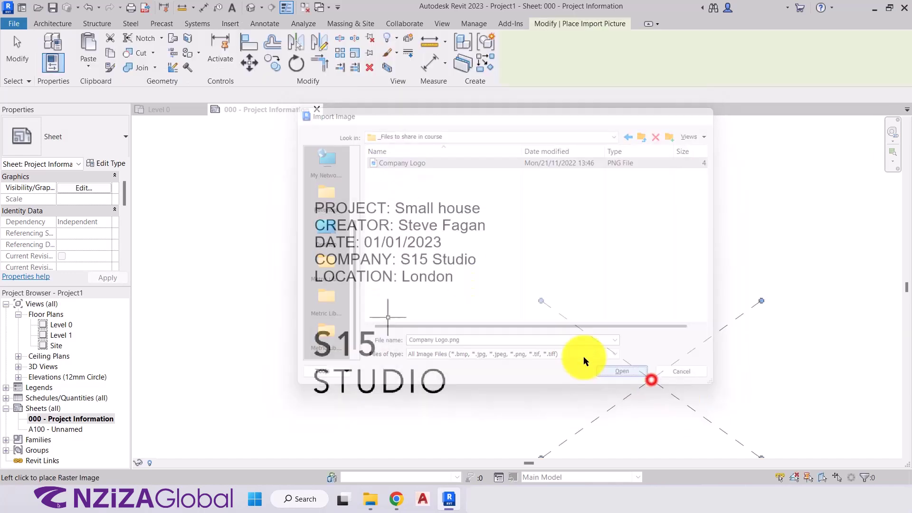
{"action": "key", "text": "Escape"}
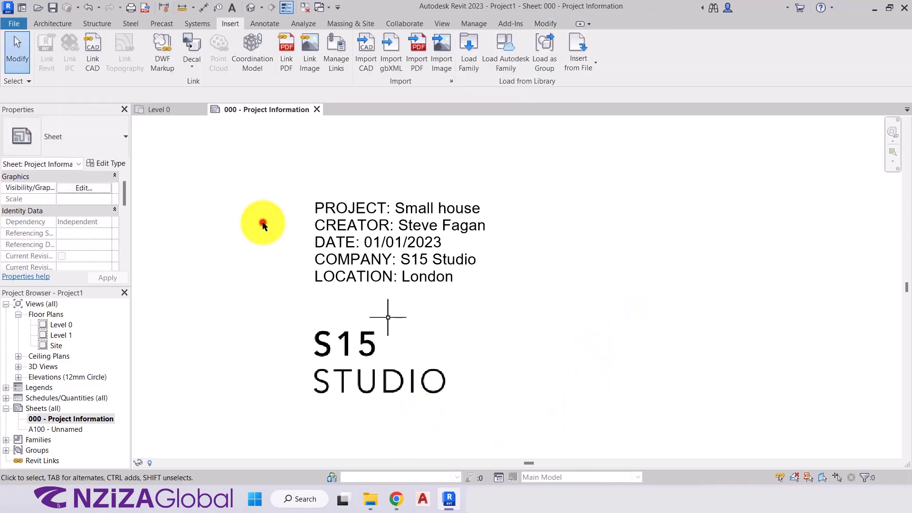
{"action": "left_click", "coordinate": [248, 218]}
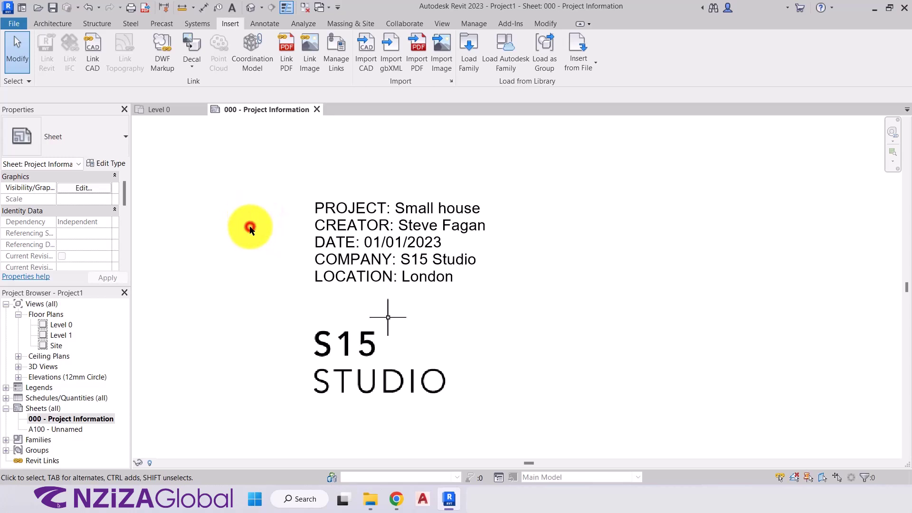
Step: Draw an 85 by 70 rectangle of detail lines framing the project note and logo
{"action": "left_click", "coordinate": [279, 24]}
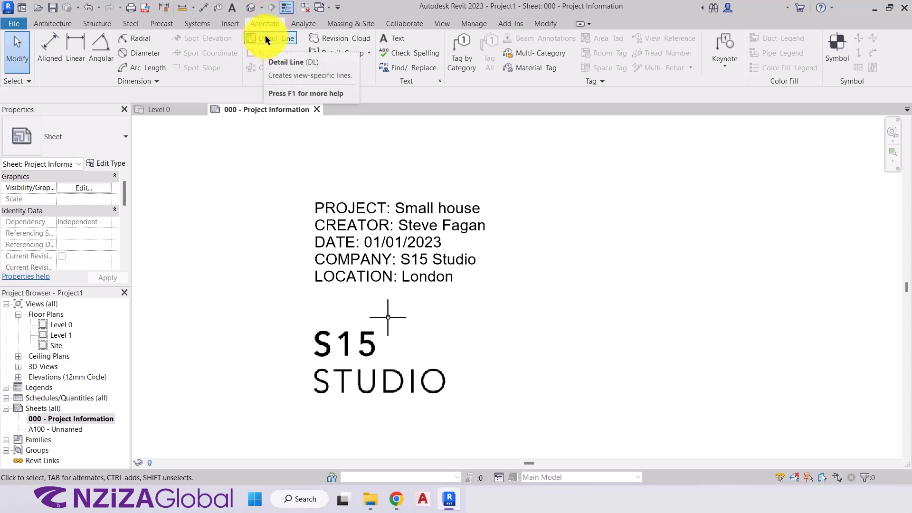
{"action": "left_click", "coordinate": [264, 38]}
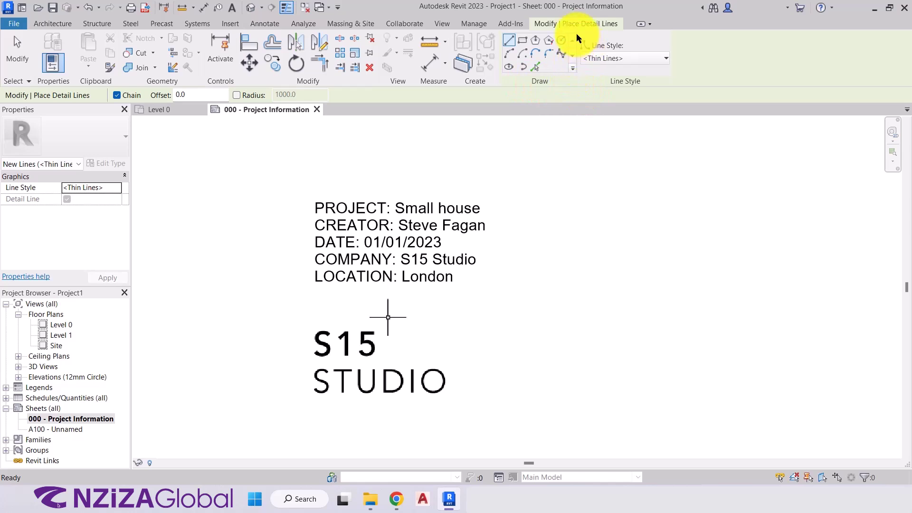
{"action": "left_click", "coordinate": [522, 41]}
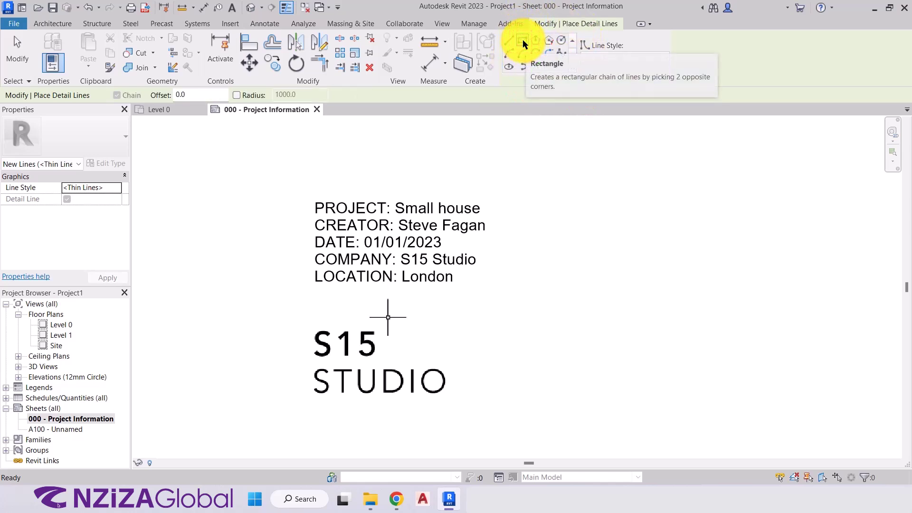
{"action": "left_click", "coordinate": [523, 40]}
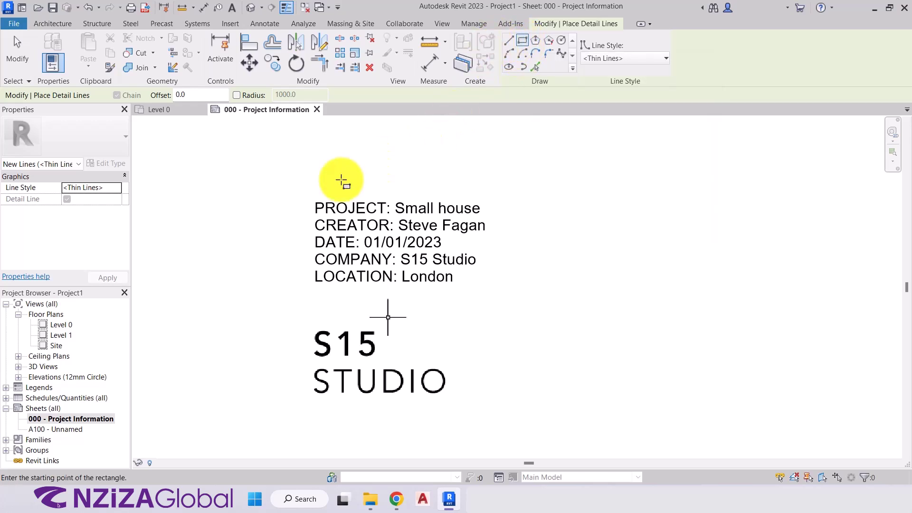
{"action": "left_click", "coordinate": [292, 185]}
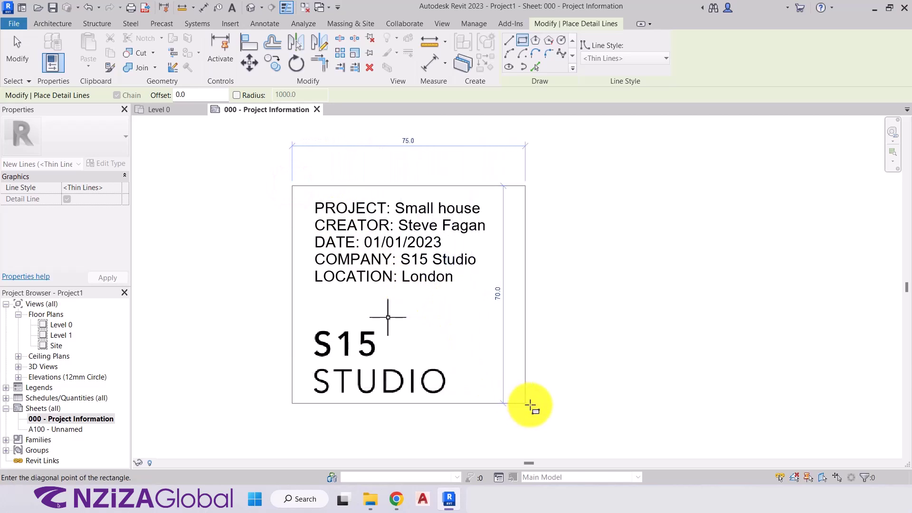
{"action": "left_click", "coordinate": [555, 403]}
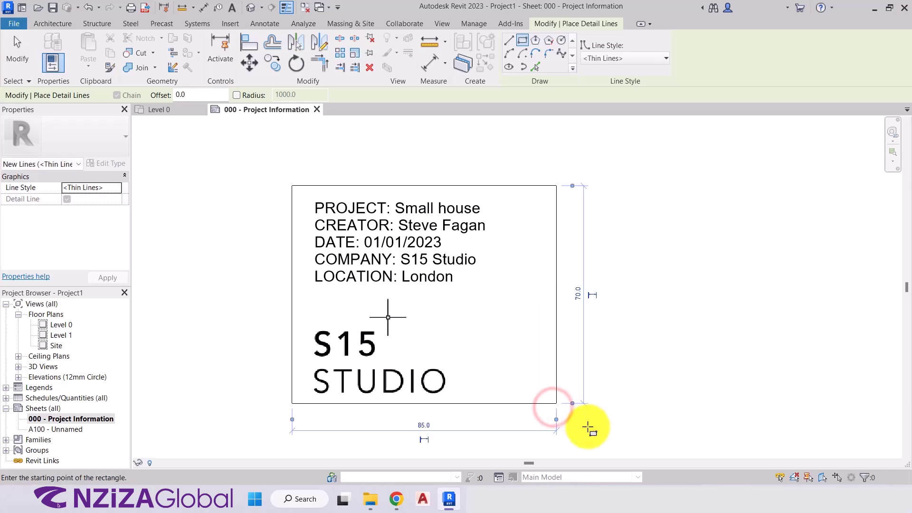
{"action": "key", "text": "Escape"}
{"action": "key", "text": "Escape"}
{"action": "scroll", "coordinate": [466, 328], "scroll_direction": "up", "scroll_amount": 1}
{"action": "middle_click_drag", "start_coordinate": [467, 327], "coordinate": [550, 323]}
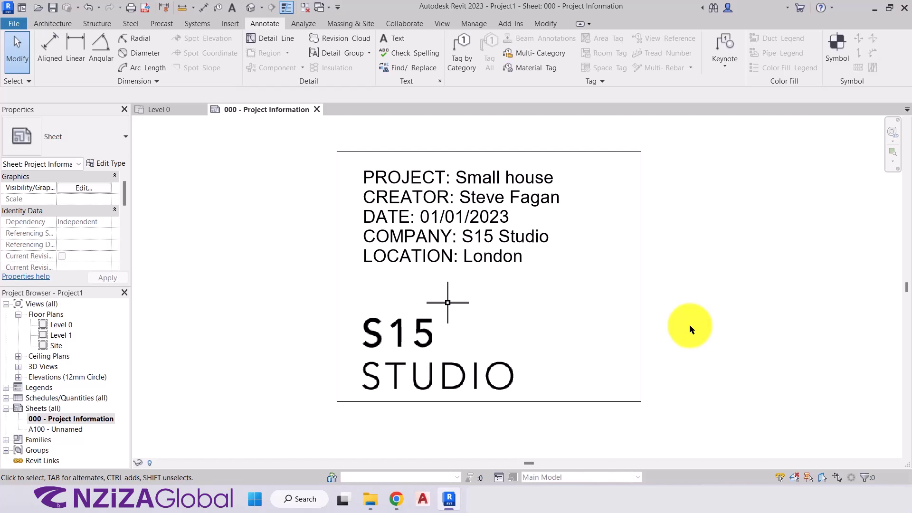
Step: Set the project's Starting View to Sheet: 000 - Project Information
{"action": "left_click", "coordinate": [713, 350]}
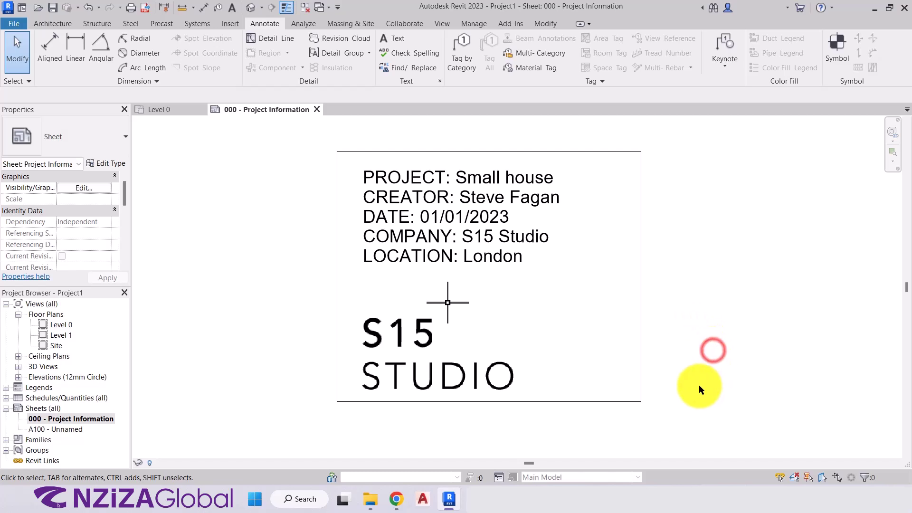
{"action": "left_click", "coordinate": [697, 359]}
{"action": "left_click", "coordinate": [473, 128]}
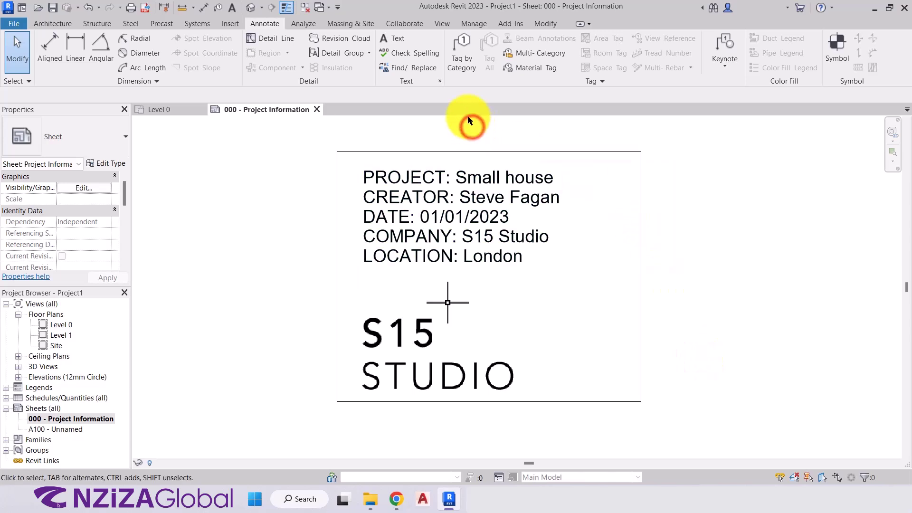
{"action": "left_click", "coordinate": [477, 24]}
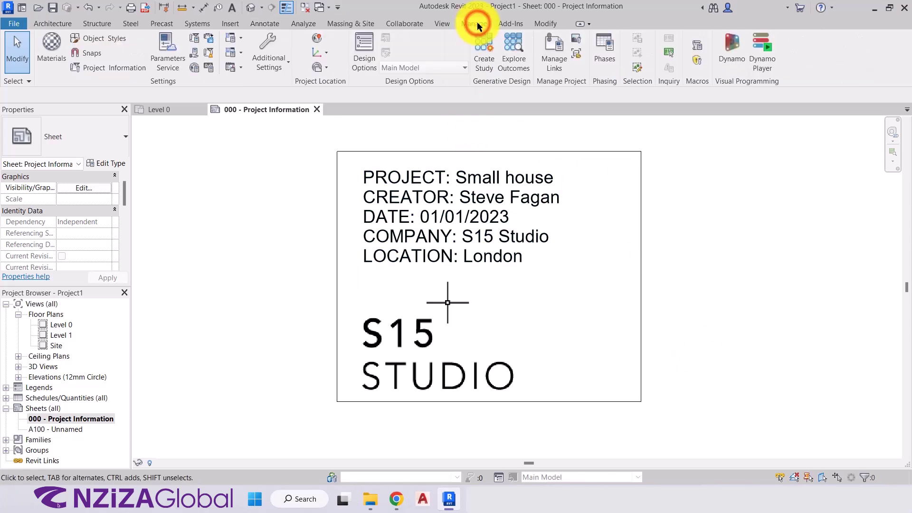
{"action": "left_click", "coordinate": [578, 51]}
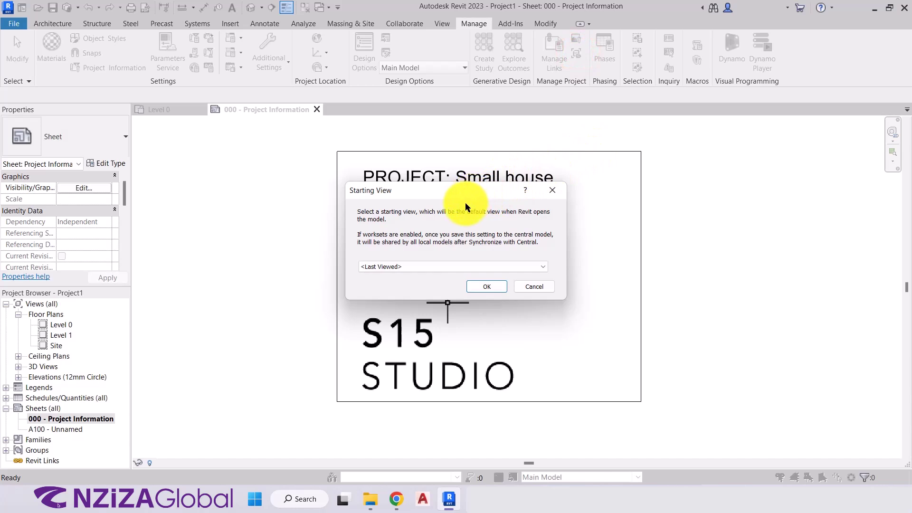
{"action": "left_click", "coordinate": [444, 263]}
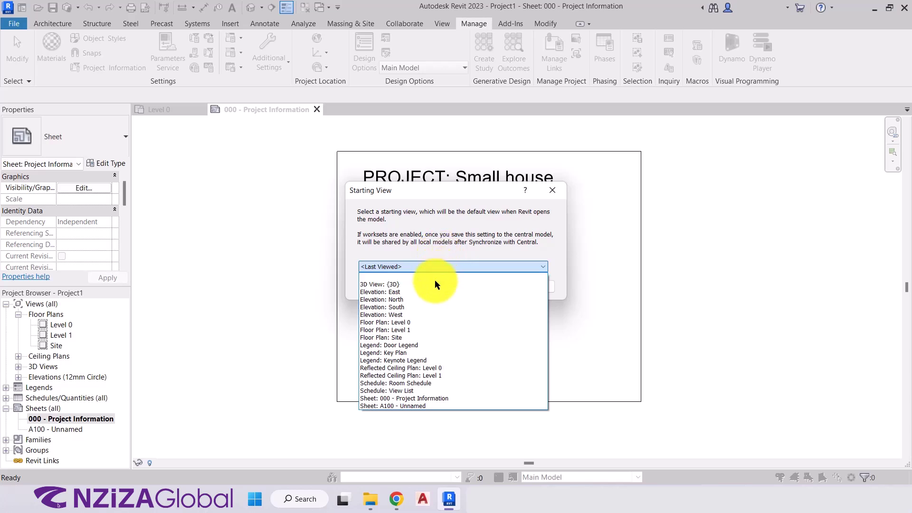
{"action": "left_click", "coordinate": [430, 399]}
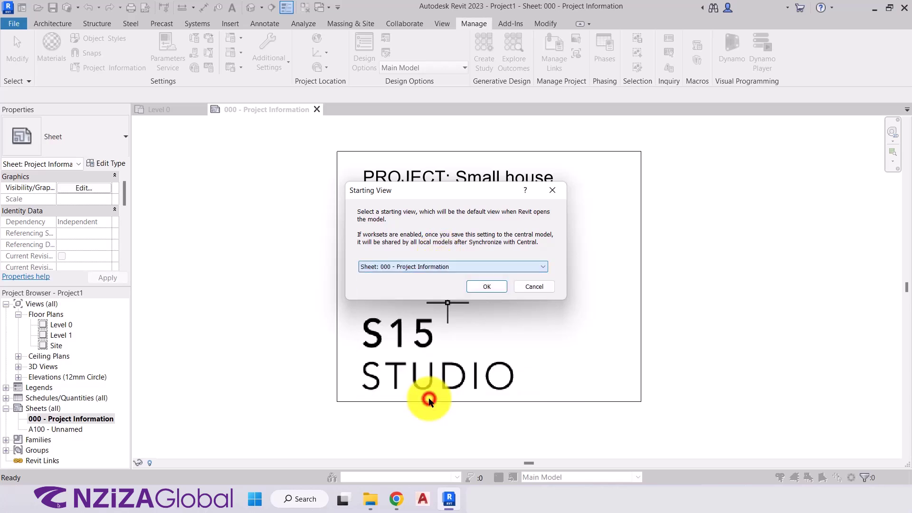
{"action": "left_click", "coordinate": [484, 287]}
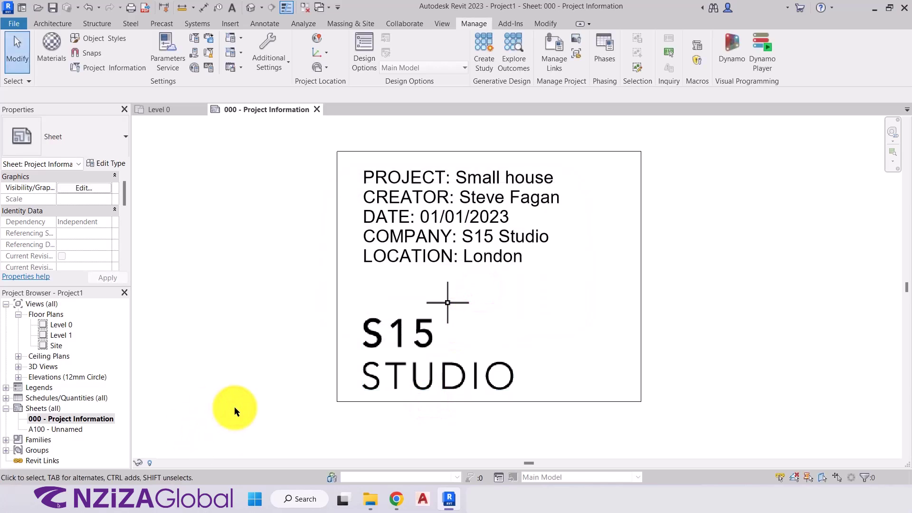
Step: Close the sheet and Level 0 views, saving Project1 when prompted
{"action": "left_click", "coordinate": [316, 110]}
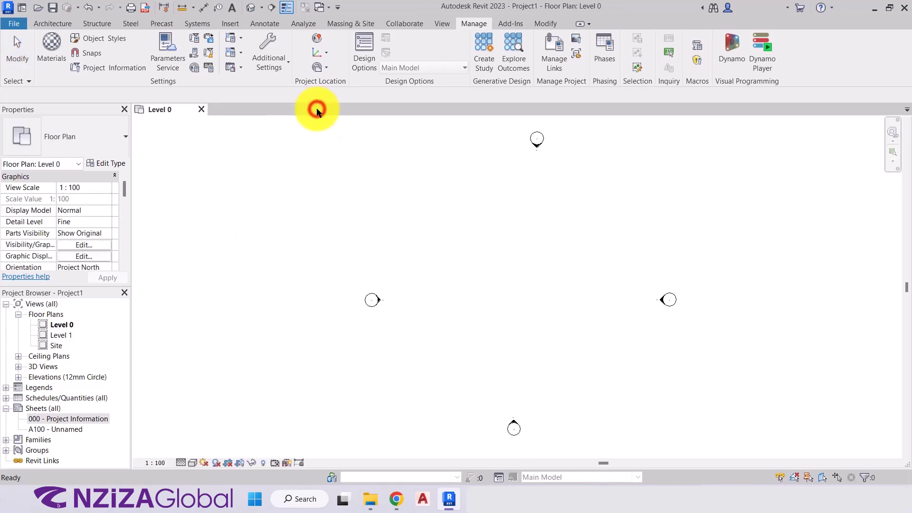
{"action": "left_click", "coordinate": [201, 109]}
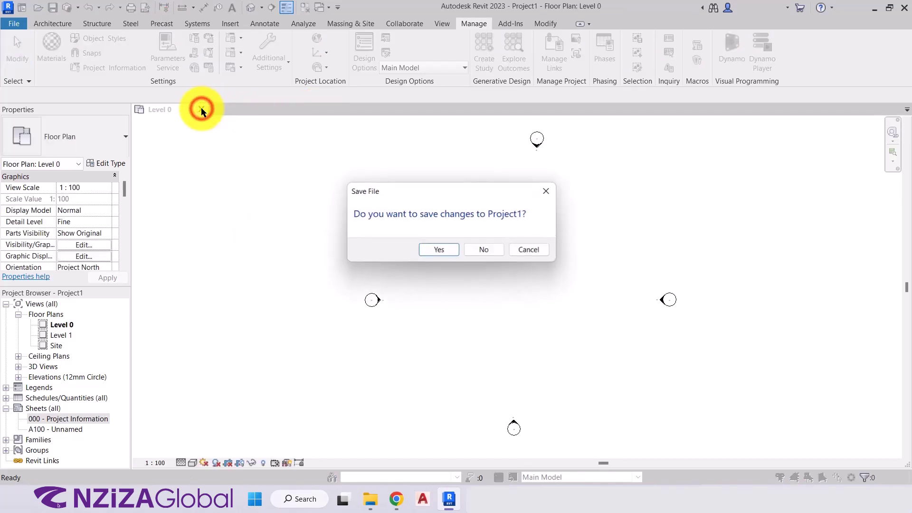
{"action": "left_click", "coordinate": [444, 248]}
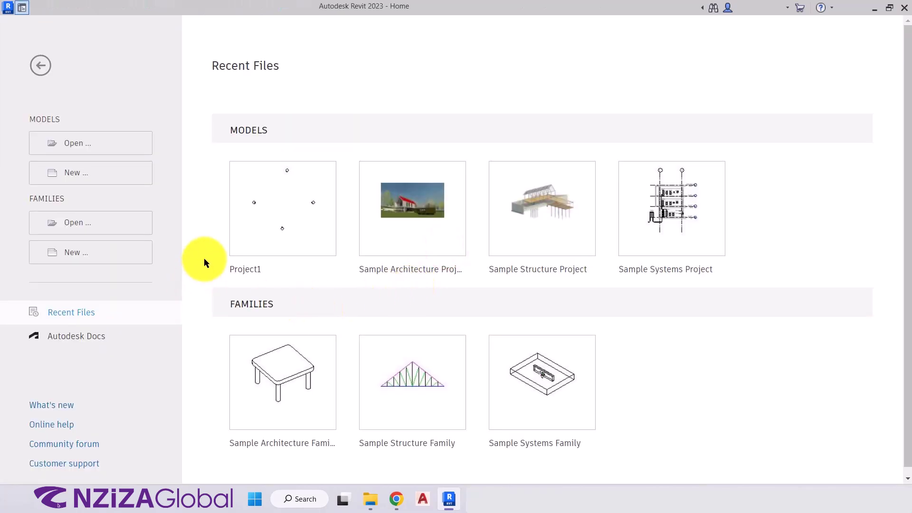
{"action": "left_click", "coordinate": [204, 259]}
Step: Open Project1 from the Home screen's Models thumbnails
{"action": "left_click", "coordinate": [284, 226]}
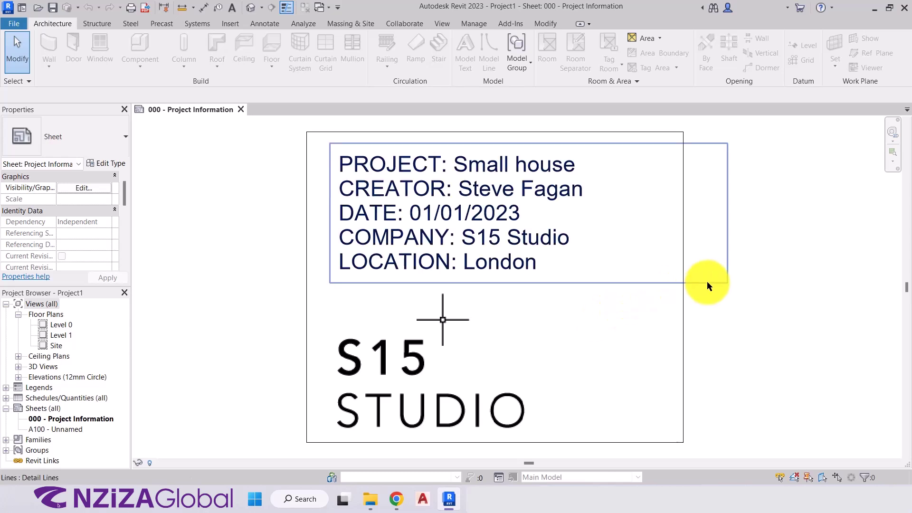
Step: Open the Level 0 floor plan and close the 000 - Project Information sheet tab
{"action": "left_click", "coordinate": [238, 275]}
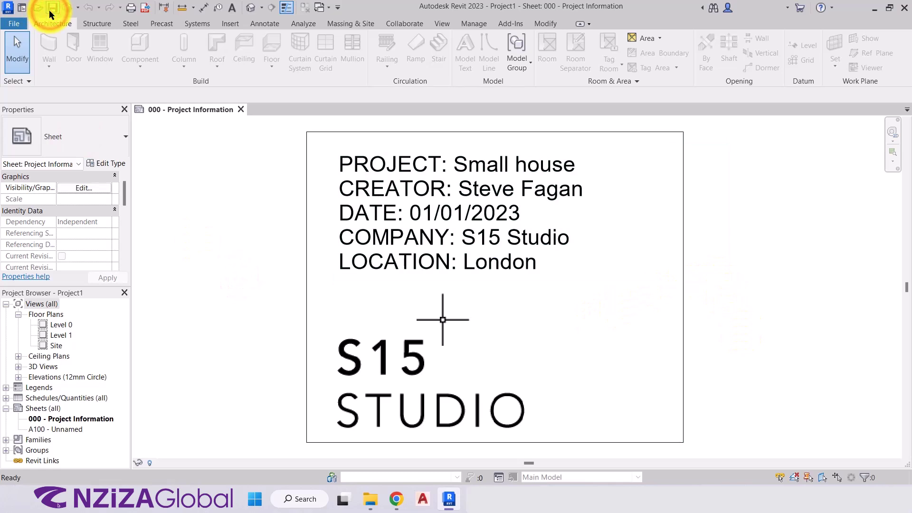
{"action": "double_click", "coordinate": [61, 324]}
{"action": "left_click", "coordinate": [198, 109]}
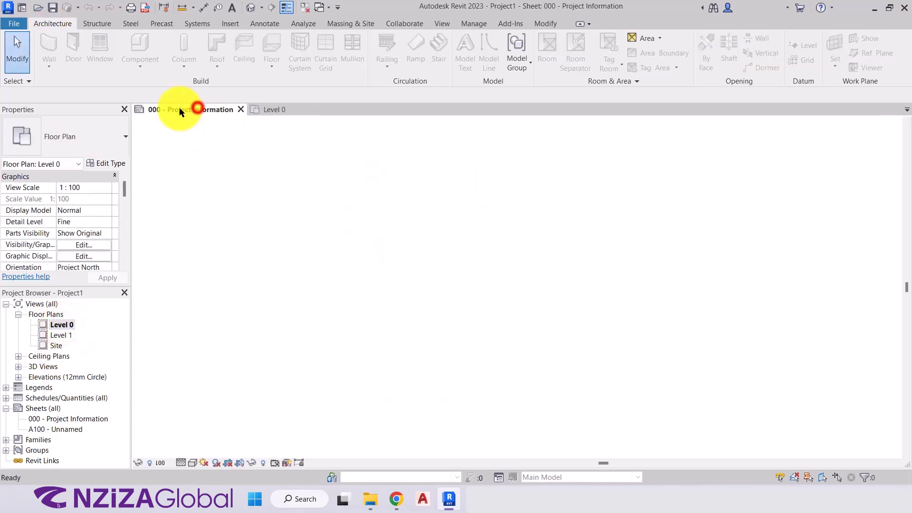
{"action": "left_click", "coordinate": [239, 110]}
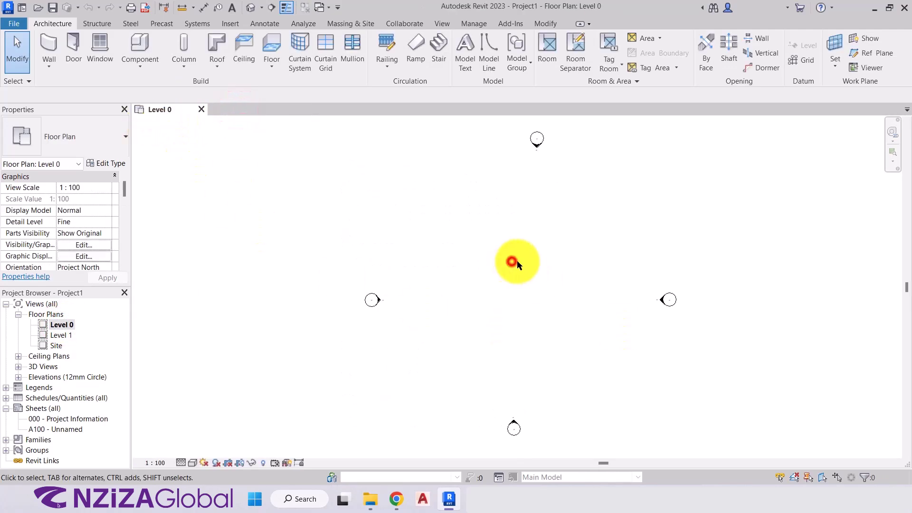
{"action": "middle_click_drag", "start_coordinate": [515, 264], "coordinate": [503, 262]}
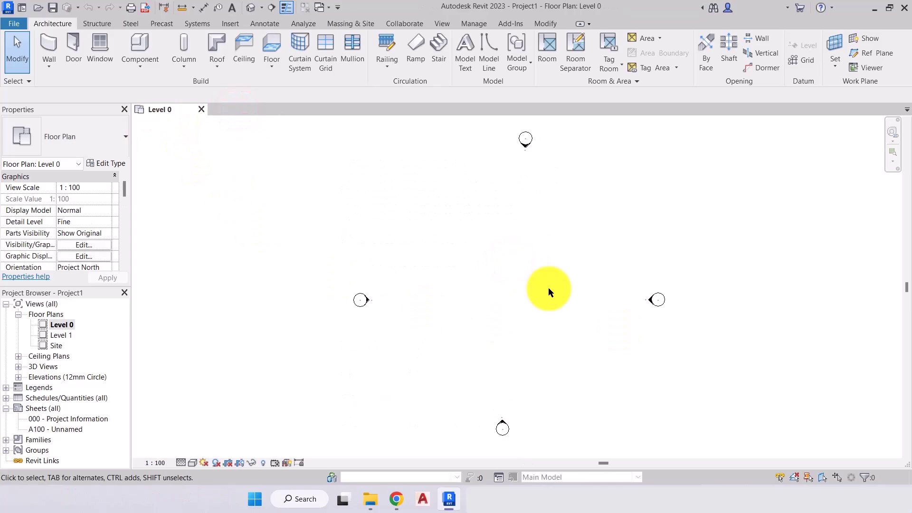